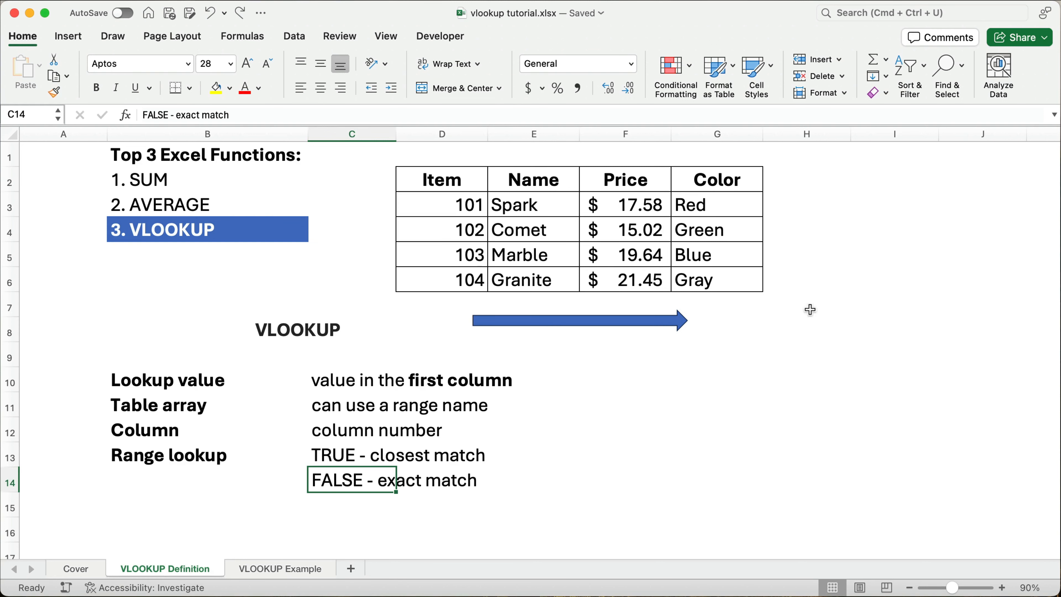
{"action": "left_click", "coordinate": [162, 480]}
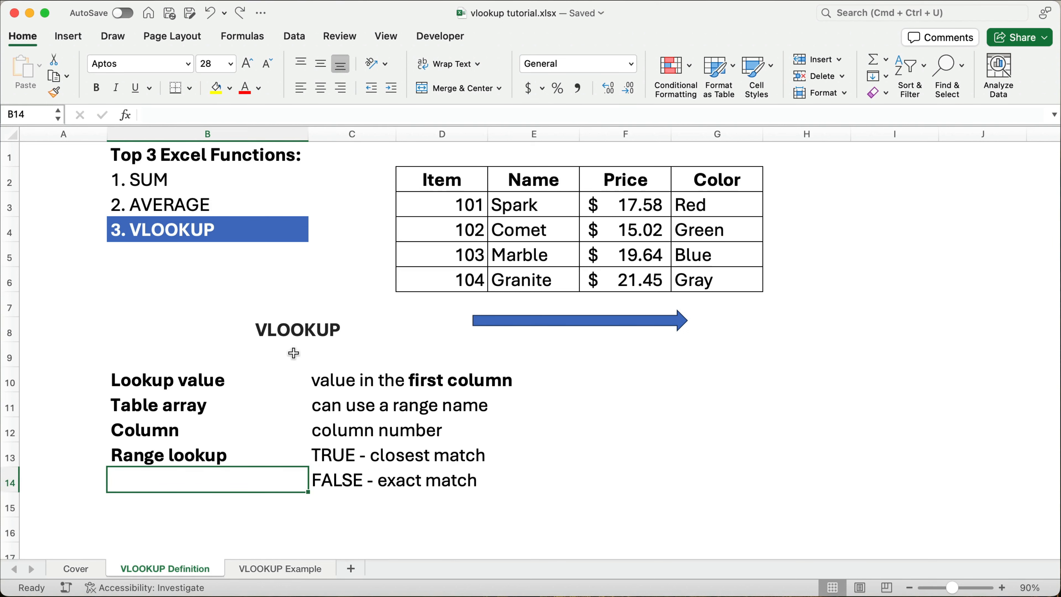
{"action": "left_click", "coordinate": [448, 203]}
{"action": "left_click_drag", "start_coordinate": [447, 233], "coordinate": [692, 279]}
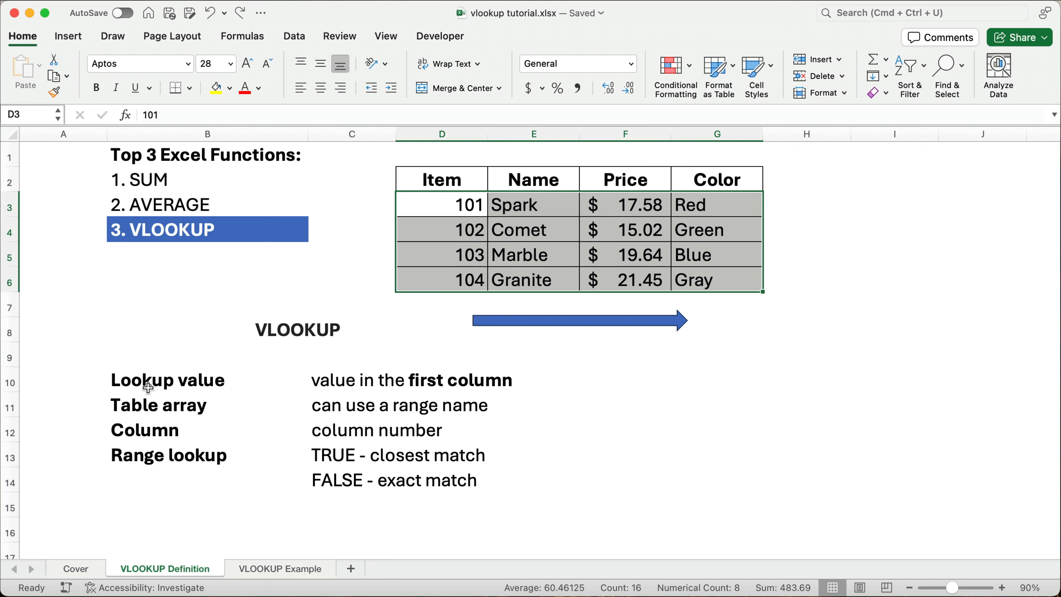
{"action": "left_click", "coordinate": [459, 260]}
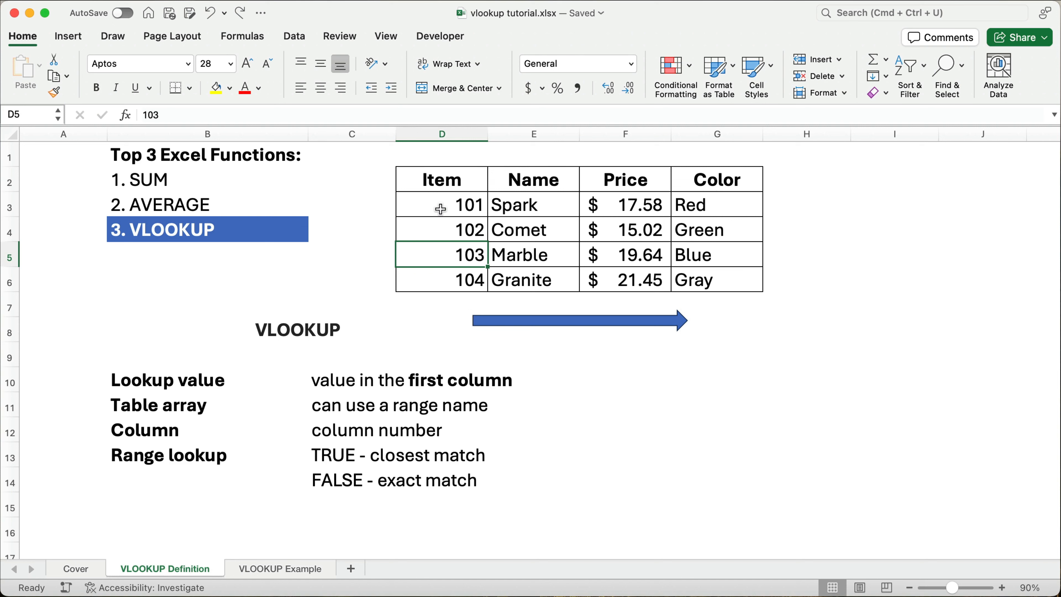
{"action": "left_click_drag", "start_coordinate": [439, 205], "coordinate": [705, 278]}
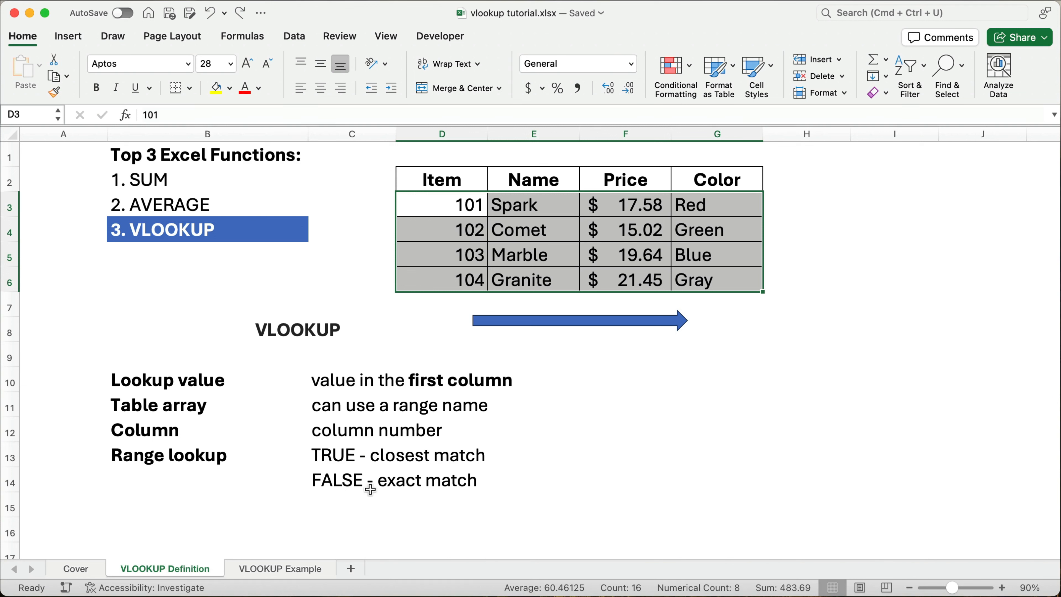
On the VLOOKUP Example sheet, set the Item lookup value in G3 to 103 and select its matching table row
{"action": "left_click", "coordinate": [281, 569]}
{"action": "left_click", "coordinate": [812, 387]}
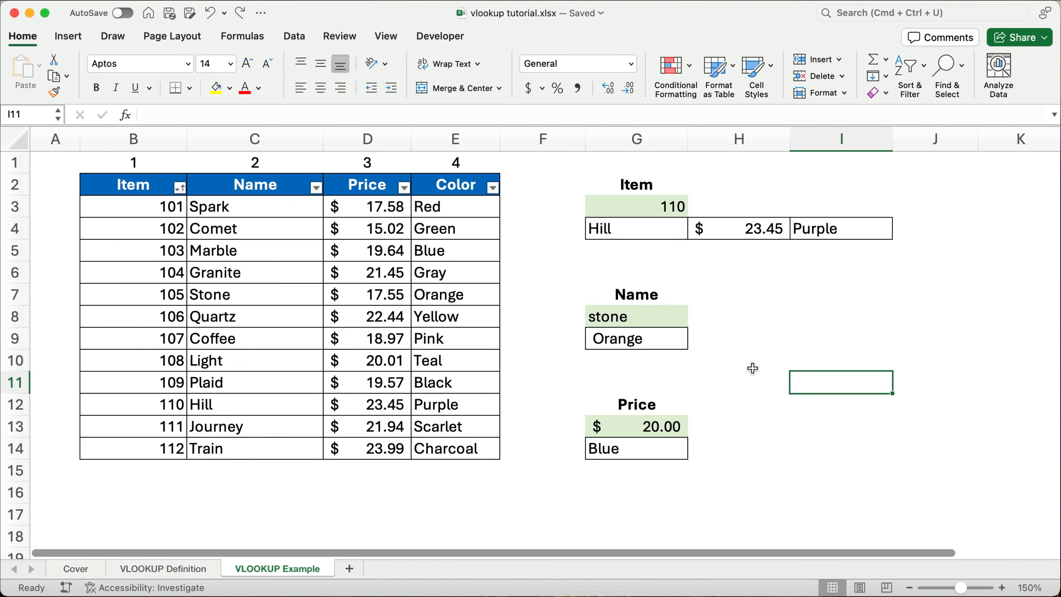
{"action": "left_click", "coordinate": [634, 206]}
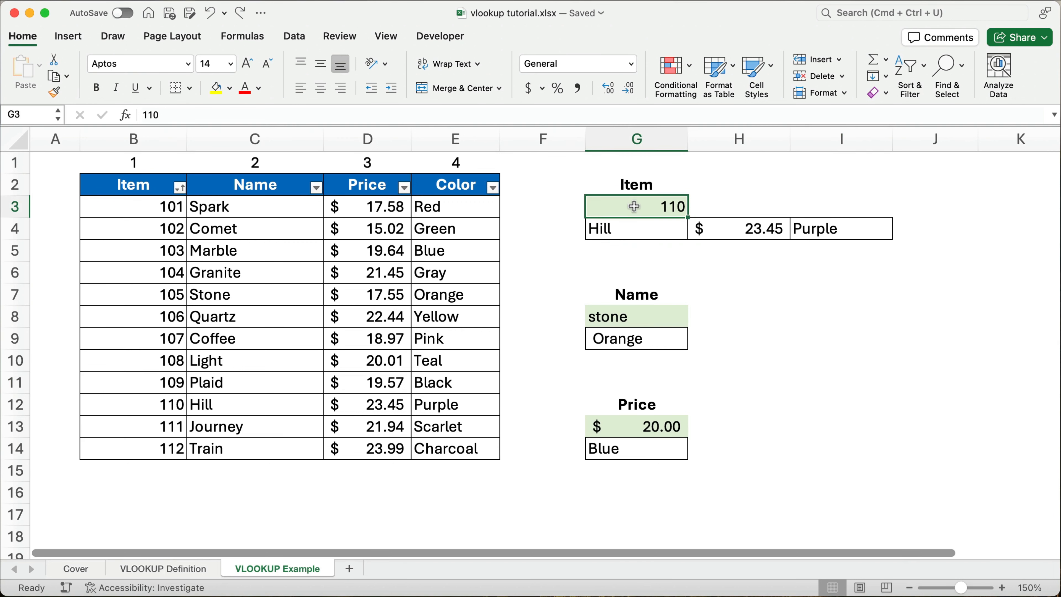
{"action": "type", "text": "103"}
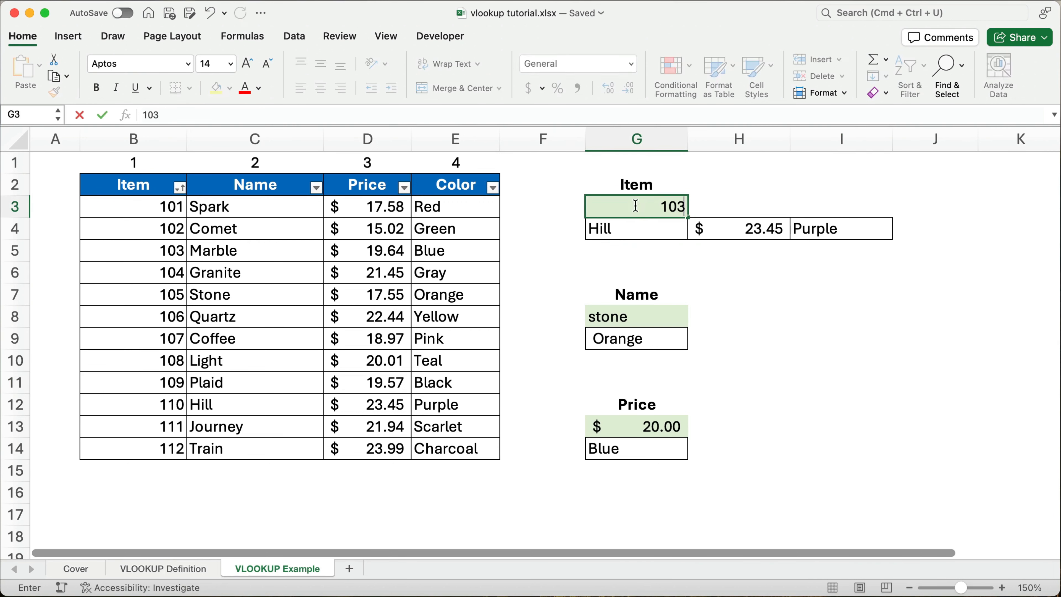
{"action": "key", "text": "Return"}
{"action": "left_click_drag", "start_coordinate": [140, 244], "coordinate": [421, 261]}
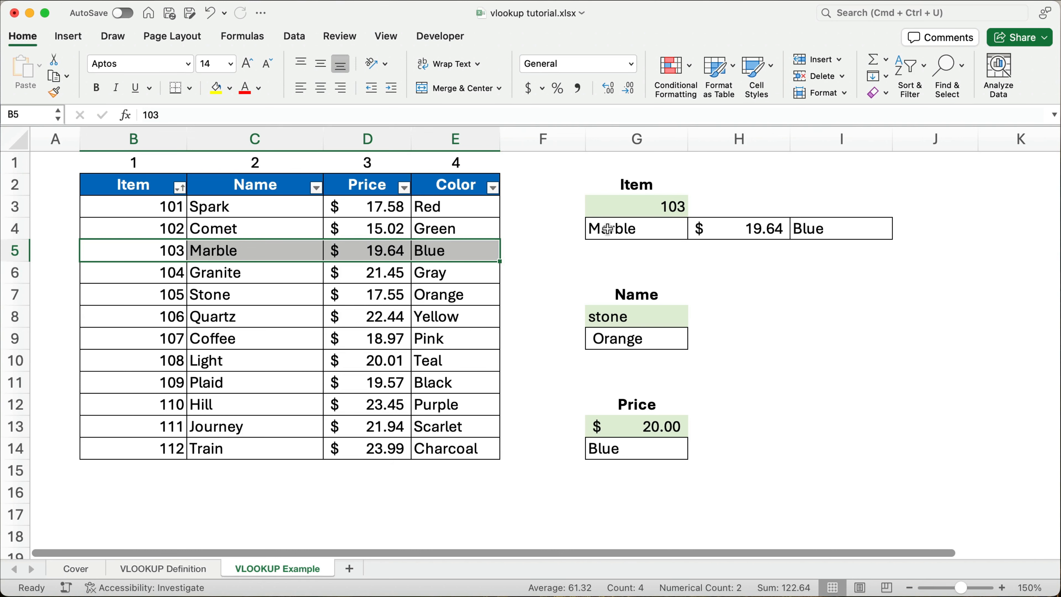
Clear the existing lookup results for name, price and color in G4:I4 under the Item value
{"action": "left_click_drag", "start_coordinate": [608, 229], "coordinate": [800, 232]}
{"action": "key", "text": "Delete"}
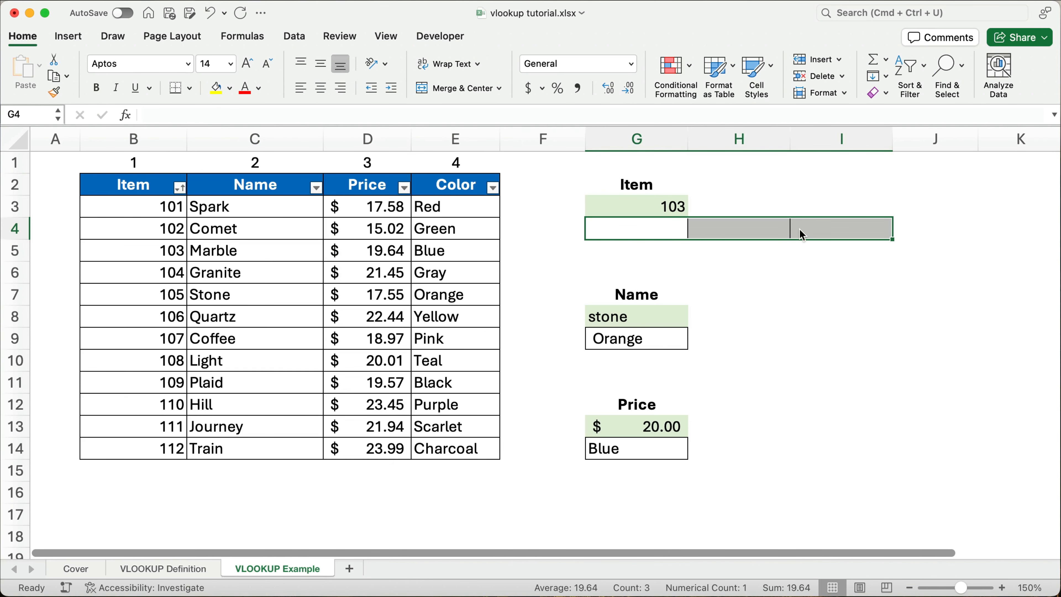
{"action": "left_click", "coordinate": [730, 292]}
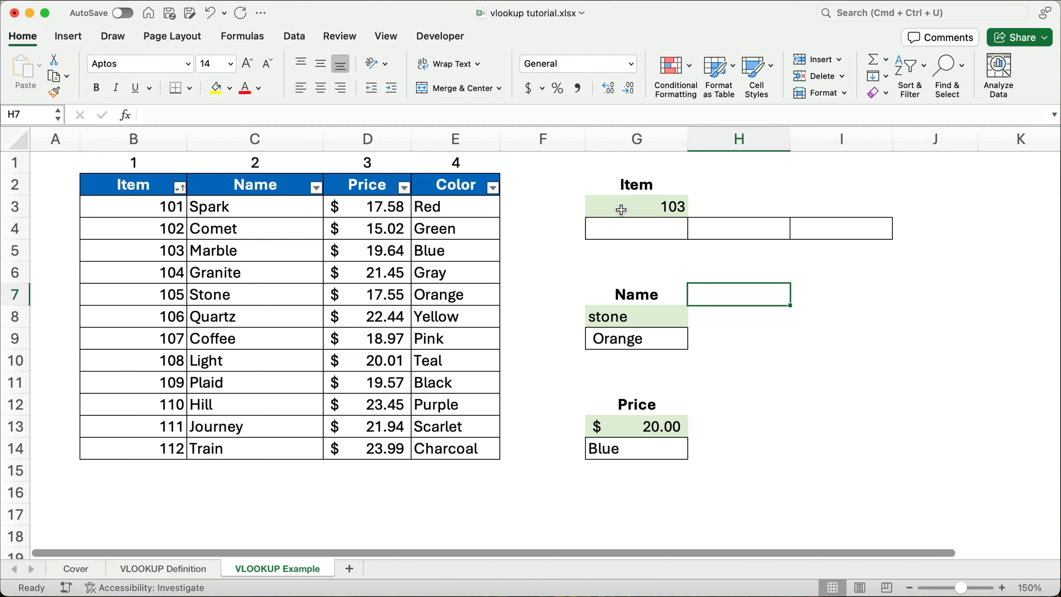
{"action": "left_click_drag", "start_coordinate": [621, 207], "coordinate": [815, 232]}
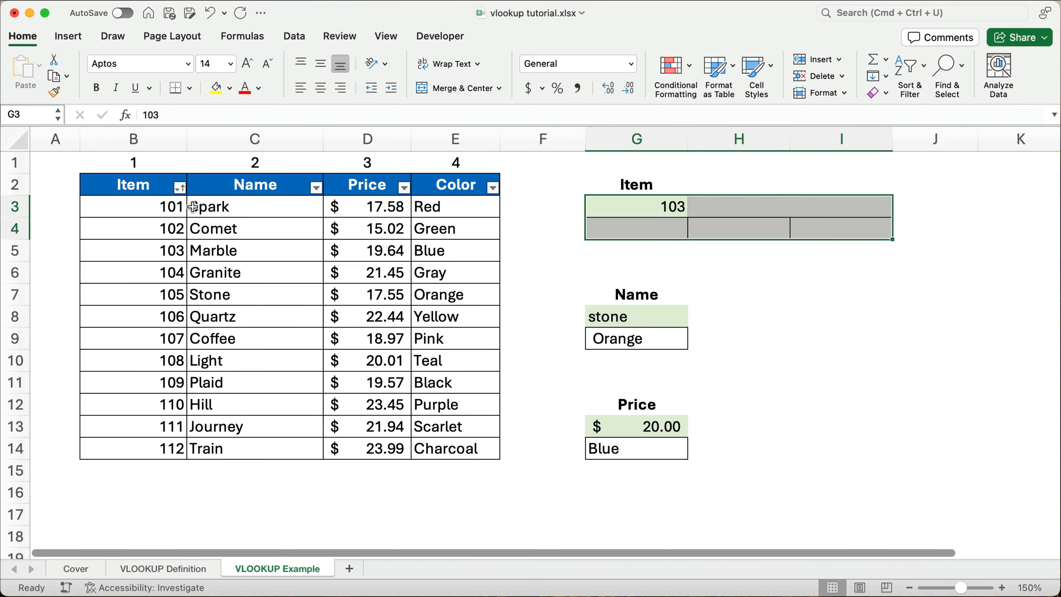
{"action": "left_click", "coordinate": [629, 232]}
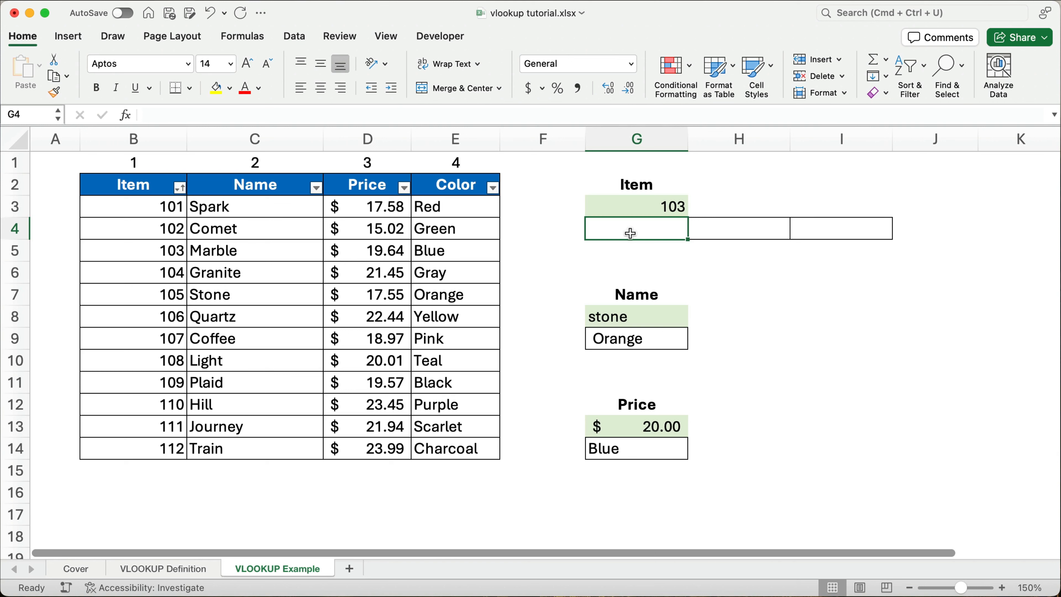
{"action": "type", "text": "=vloo"}
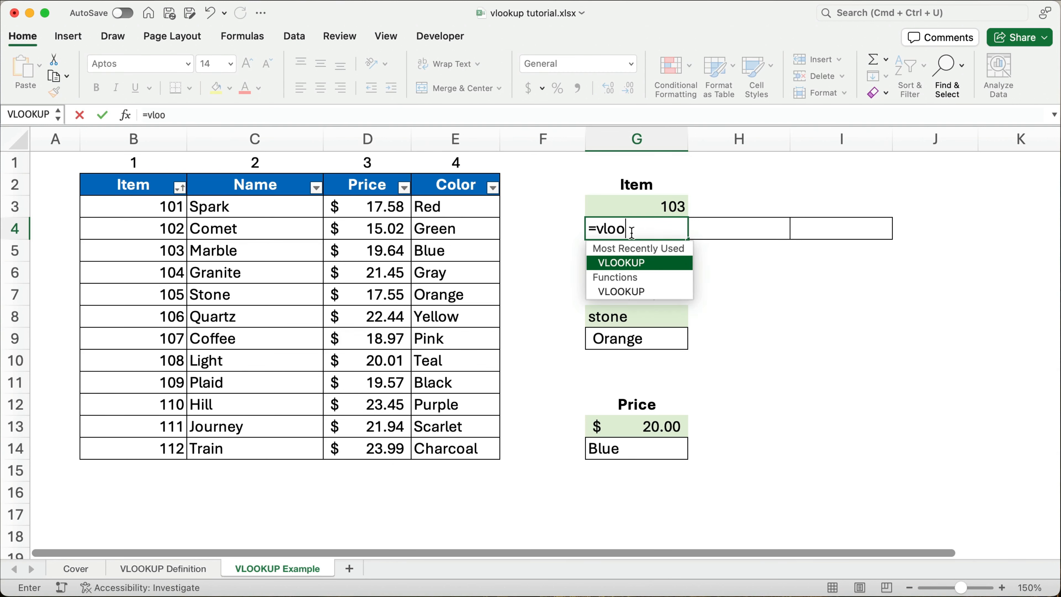
{"action": "key", "text": "Tab"}
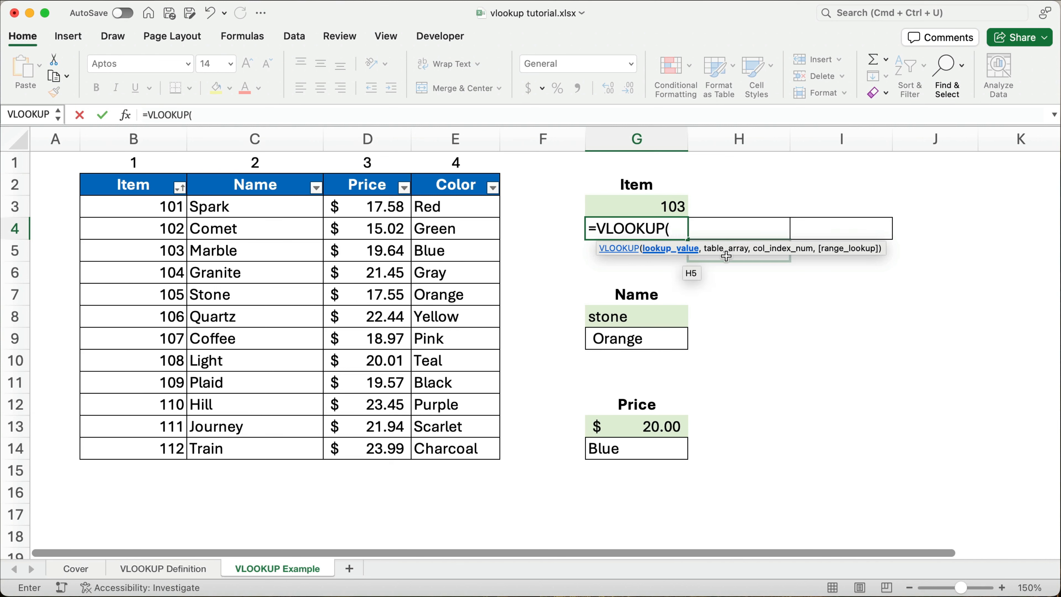
{"action": "key", "text": "Escape"}
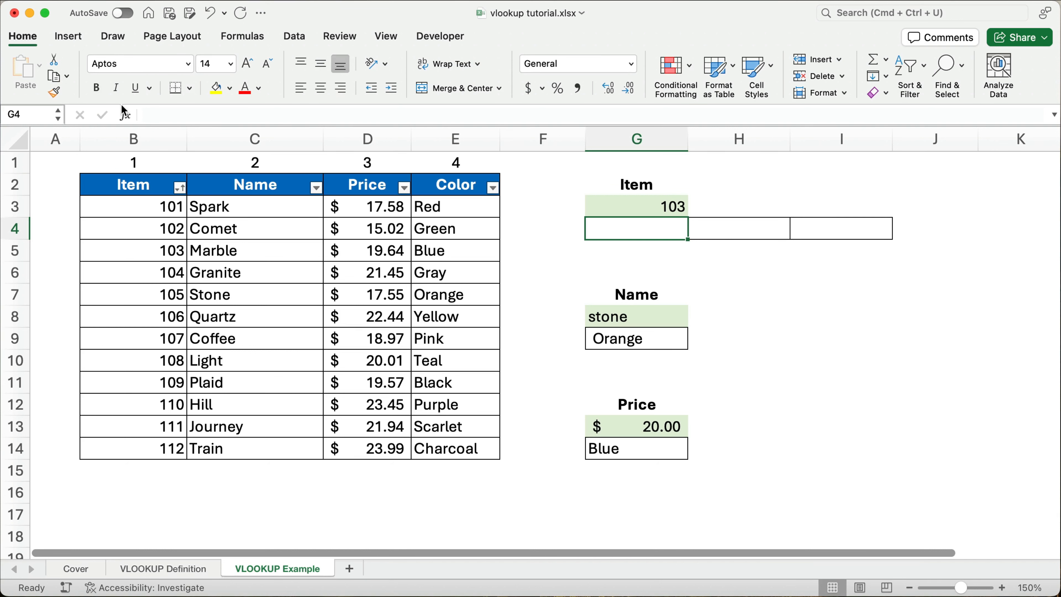
Insert a VLOOKUP function in G4 with the absolute reference $G$3 as its lookup value
{"action": "left_click", "coordinate": [126, 116]}
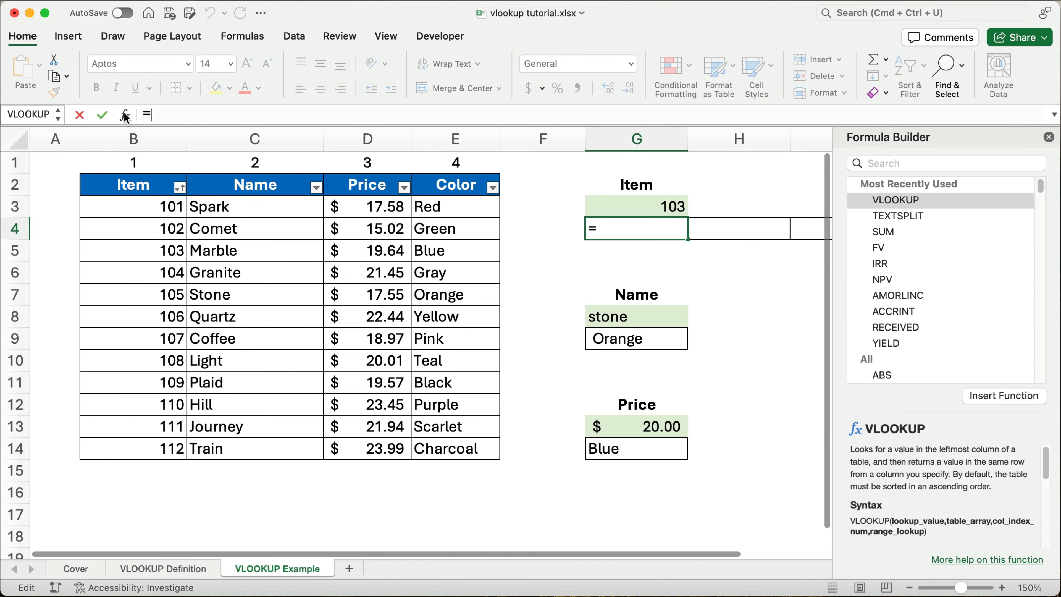
{"action": "left_click", "coordinate": [878, 163]}
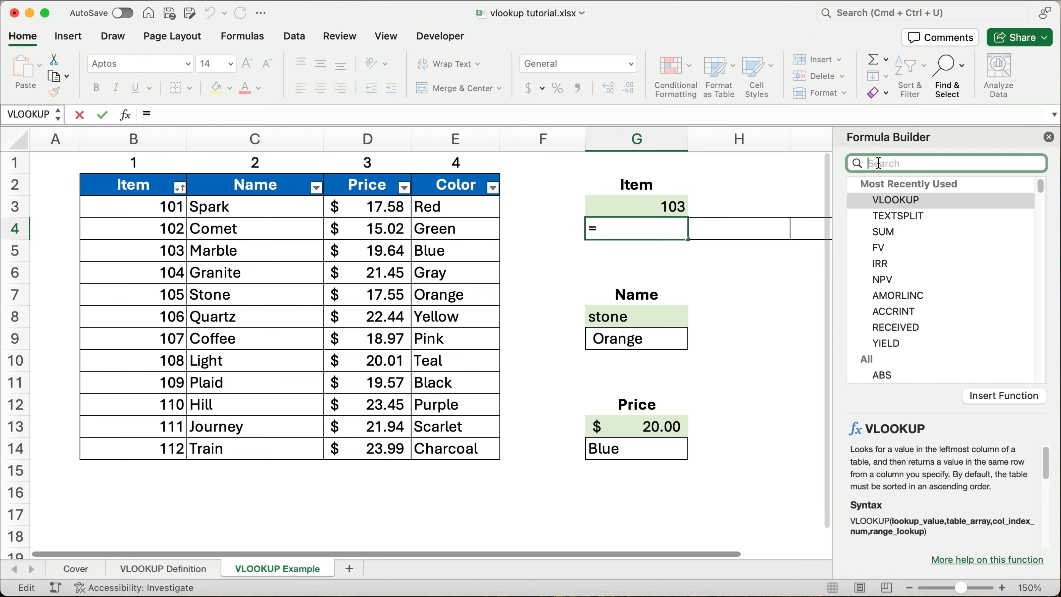
{"action": "double_click", "coordinate": [893, 202]}
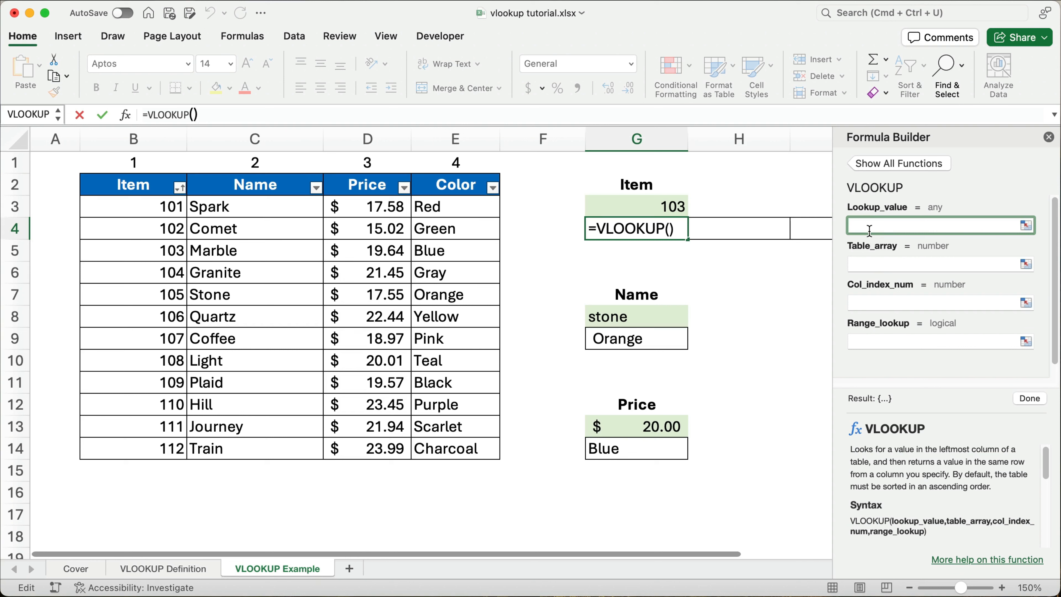
{"action": "left_click", "coordinate": [639, 209]}
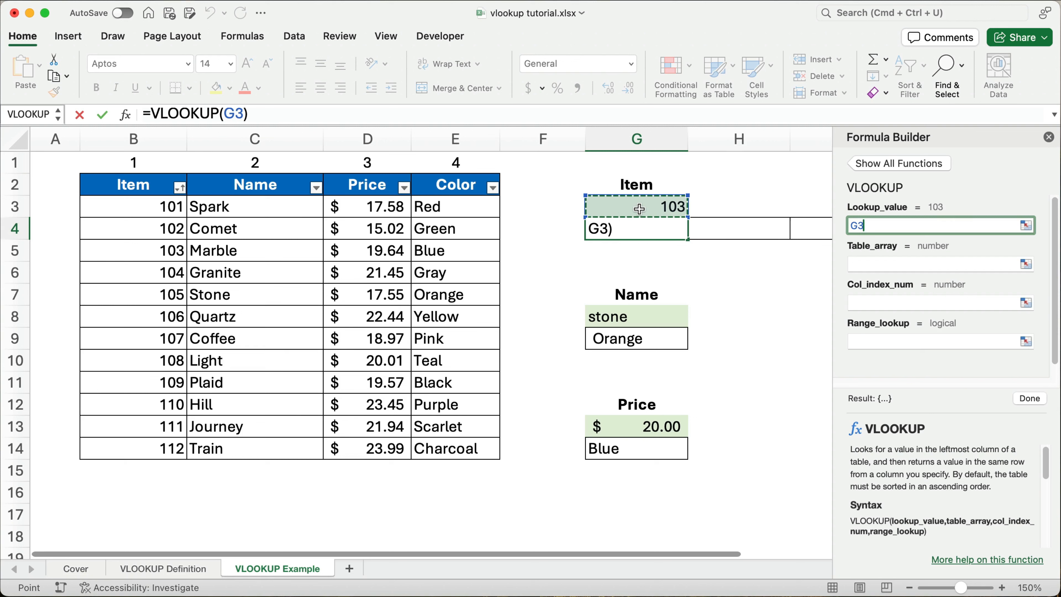
{"action": "key", "text": "super+t"}
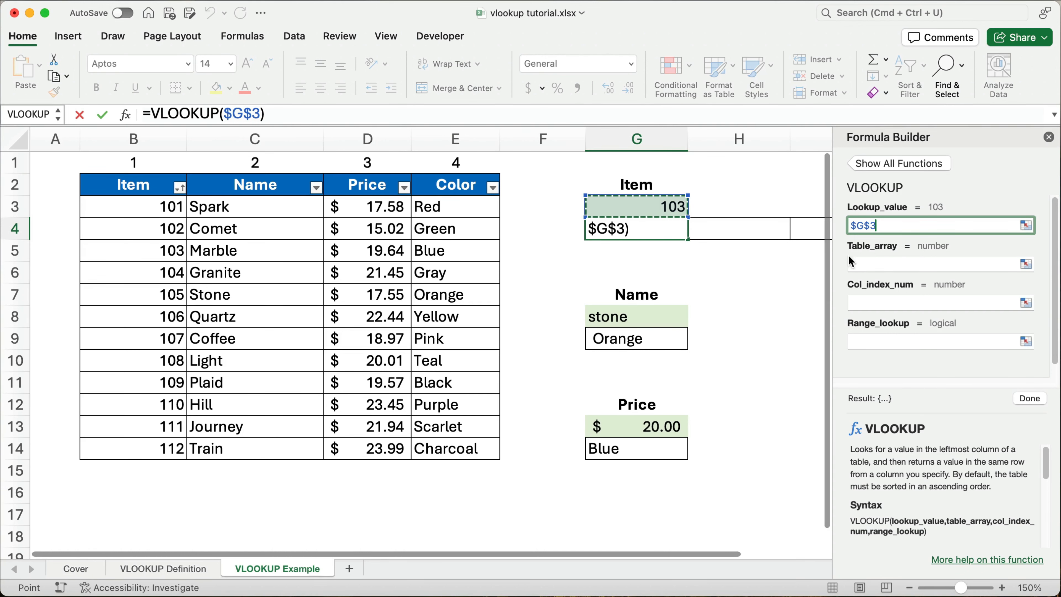
Set the function's table array to the absolute range $B$3:$E$14 and its column index number to C1
{"action": "left_click", "coordinate": [854, 263]}
{"action": "left_click_drag", "start_coordinate": [115, 211], "coordinate": [416, 447]}
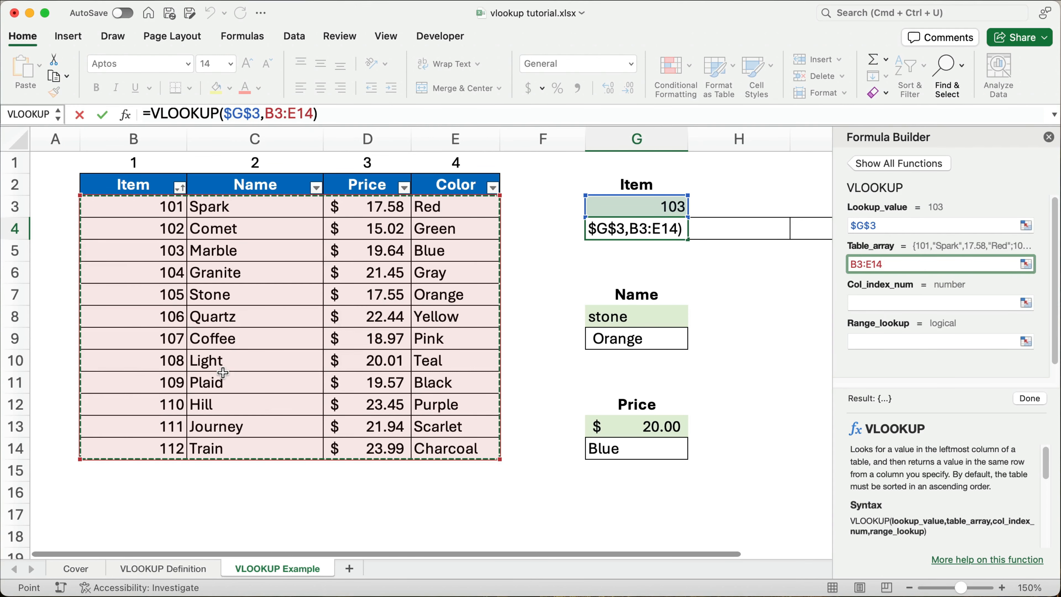
{"action": "key", "text": "F4"}
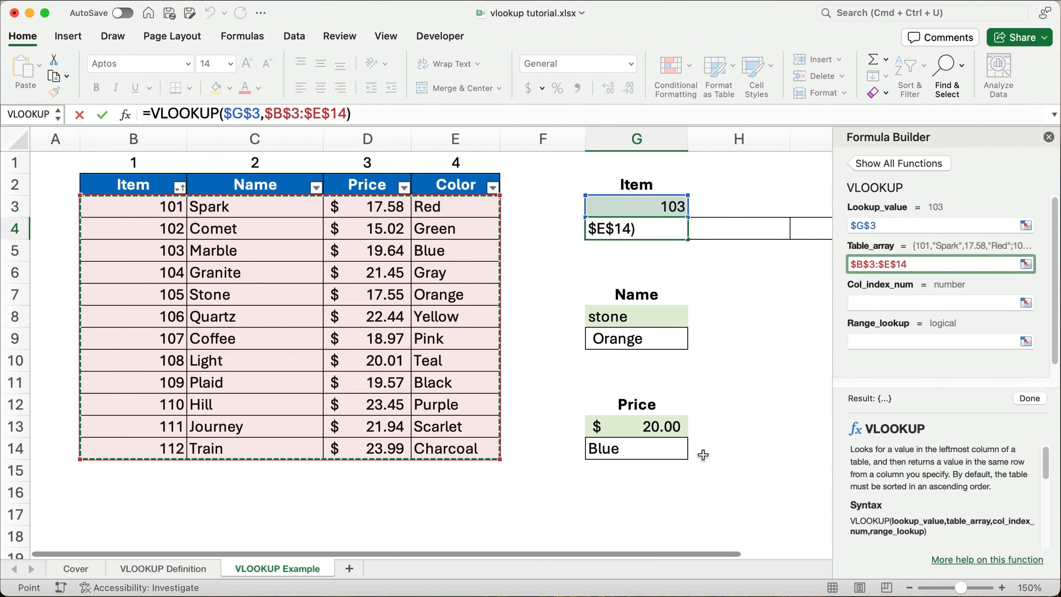
{"action": "left_click", "coordinate": [874, 298]}
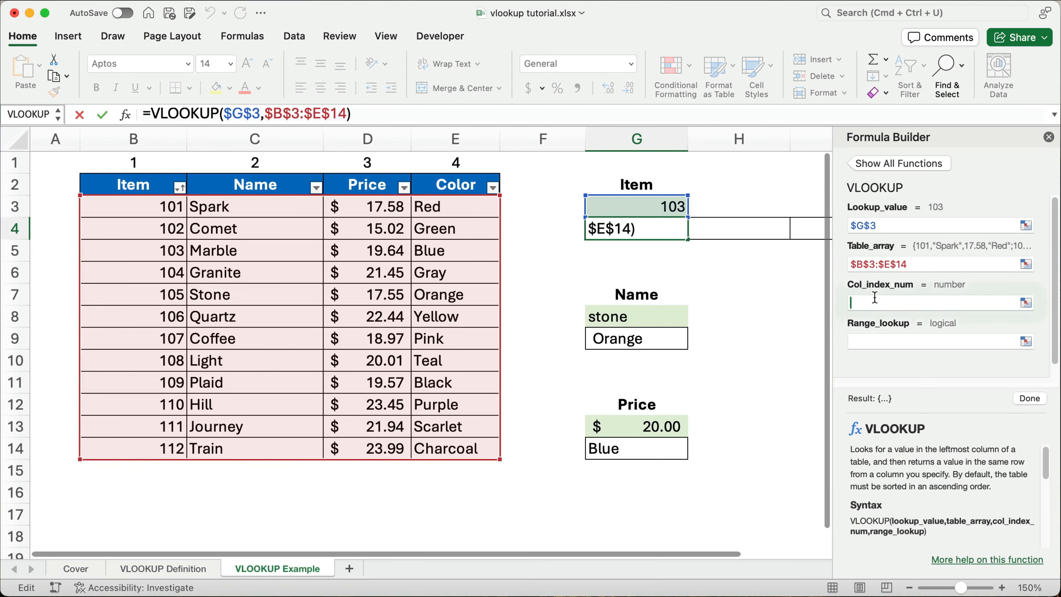
{"action": "left_click", "coordinate": [255, 164]}
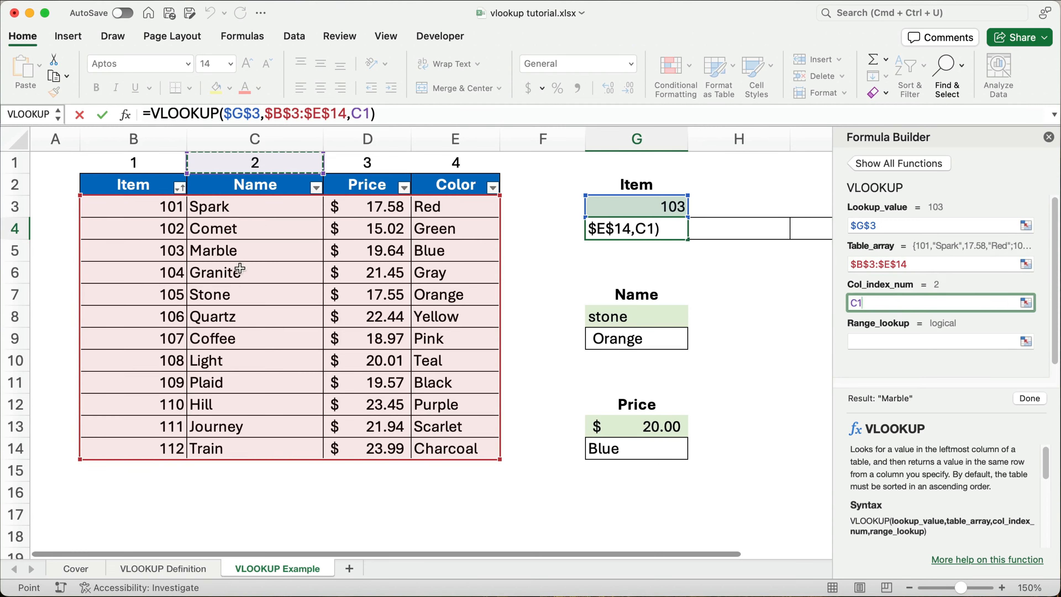
Set the range lookup argument to TRUE, complete the G4 formula and close the function builder
{"action": "left_click", "coordinate": [876, 338]}
{"action": "scroll", "coordinate": [949, 479], "scroll_direction": "down", "scroll_amount": 10}
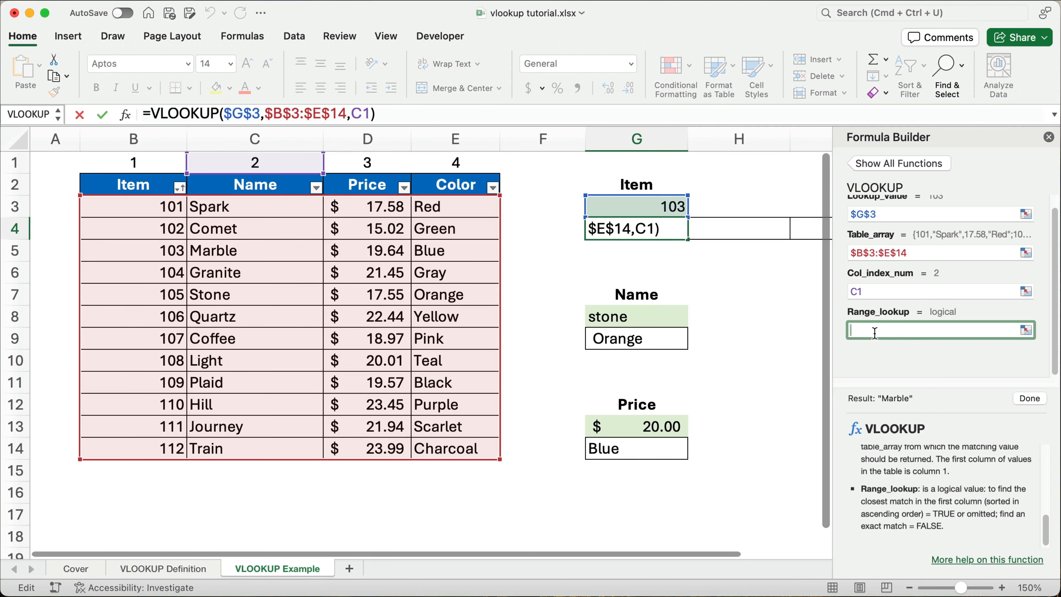
{"action": "type", "text": "true"}
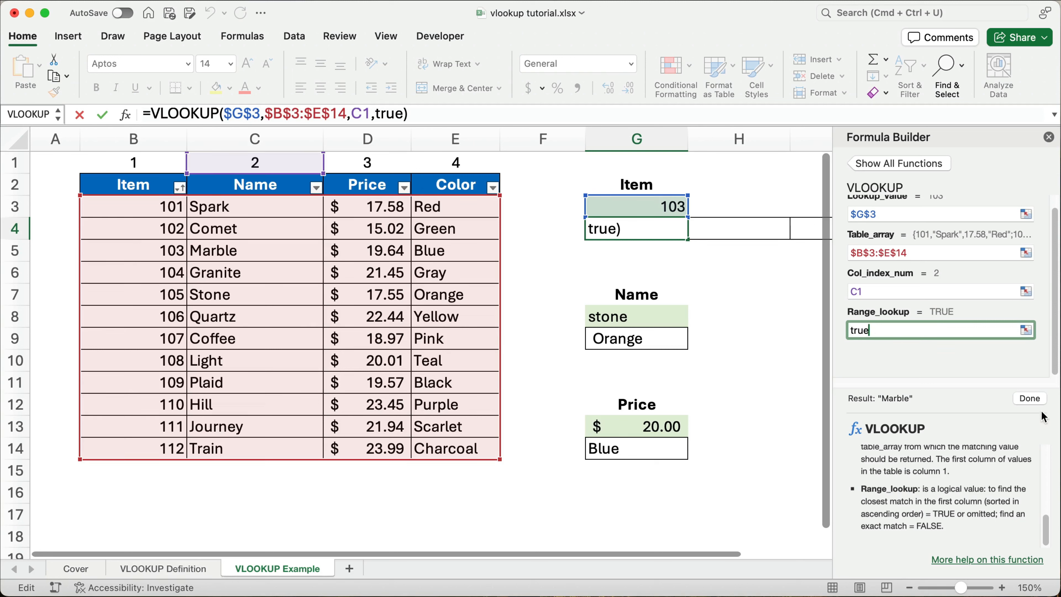
{"action": "left_click", "coordinate": [1029, 400]}
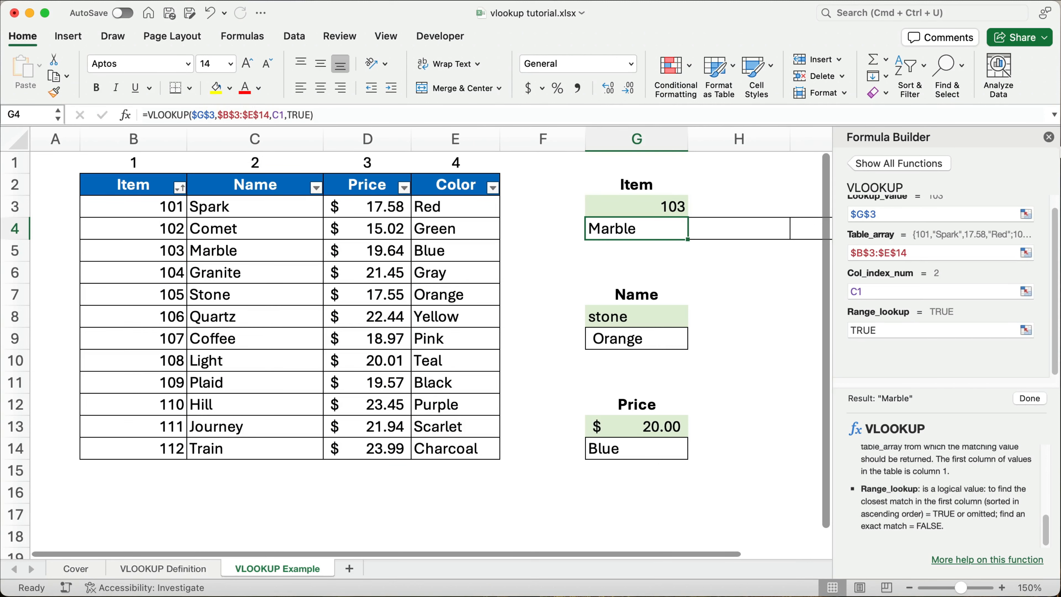
{"action": "left_click", "coordinate": [1049, 139]}
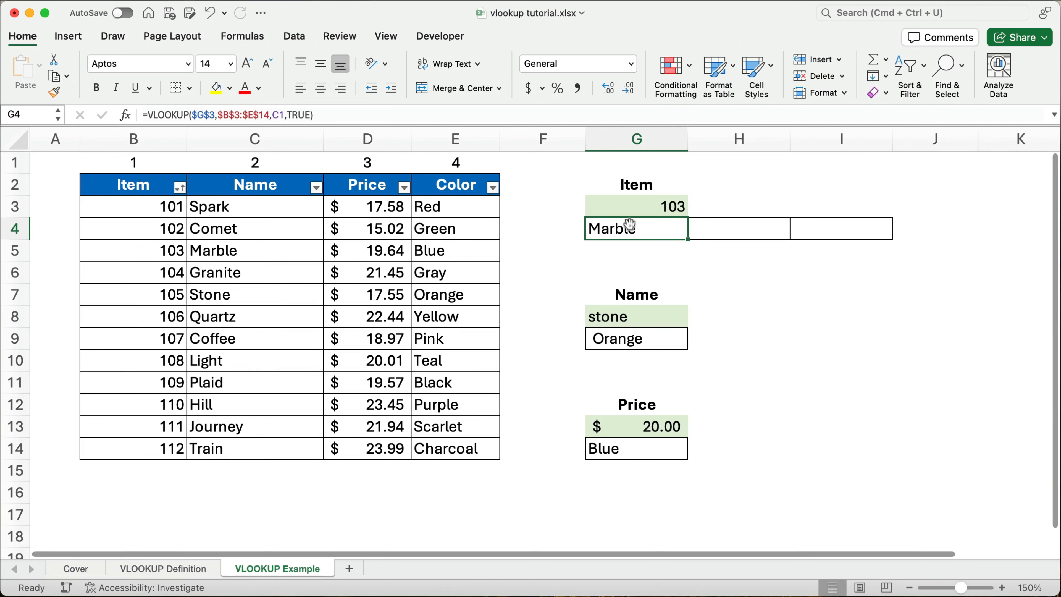
Fill the G4 formula across to I4 and apply the dollar Accounting format to the price in H4
{"action": "left_click_drag", "start_coordinate": [688, 239], "coordinate": [847, 233]}
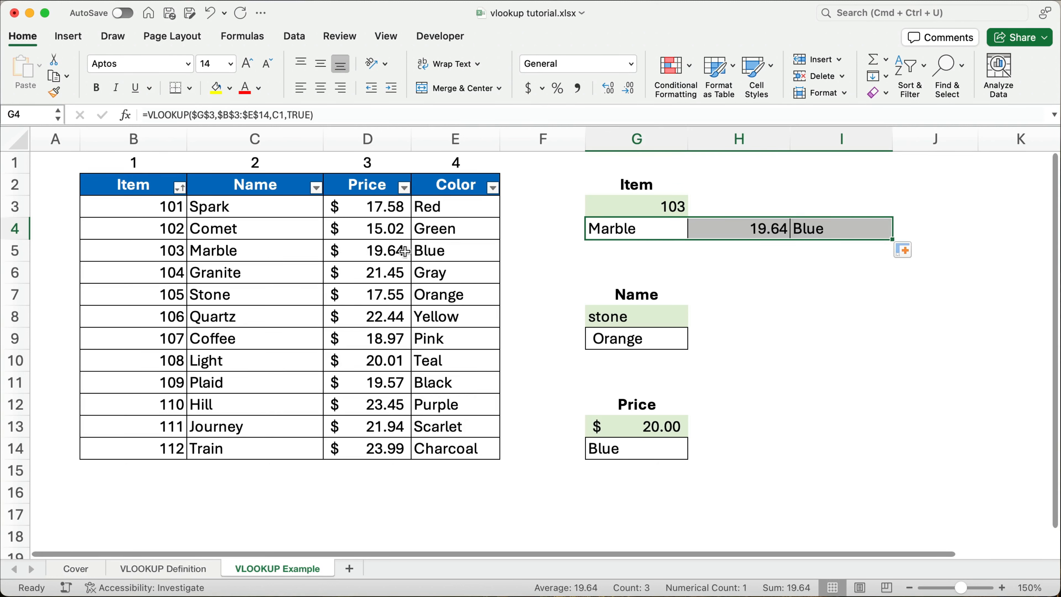
{"action": "left_click", "coordinate": [752, 231]}
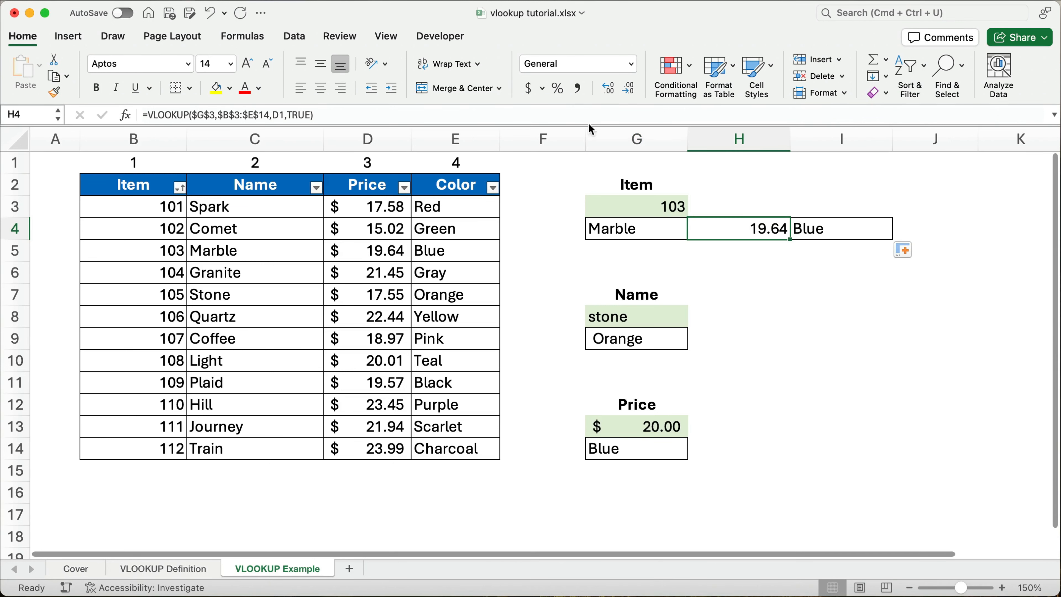
{"action": "left_click", "coordinate": [529, 90]}
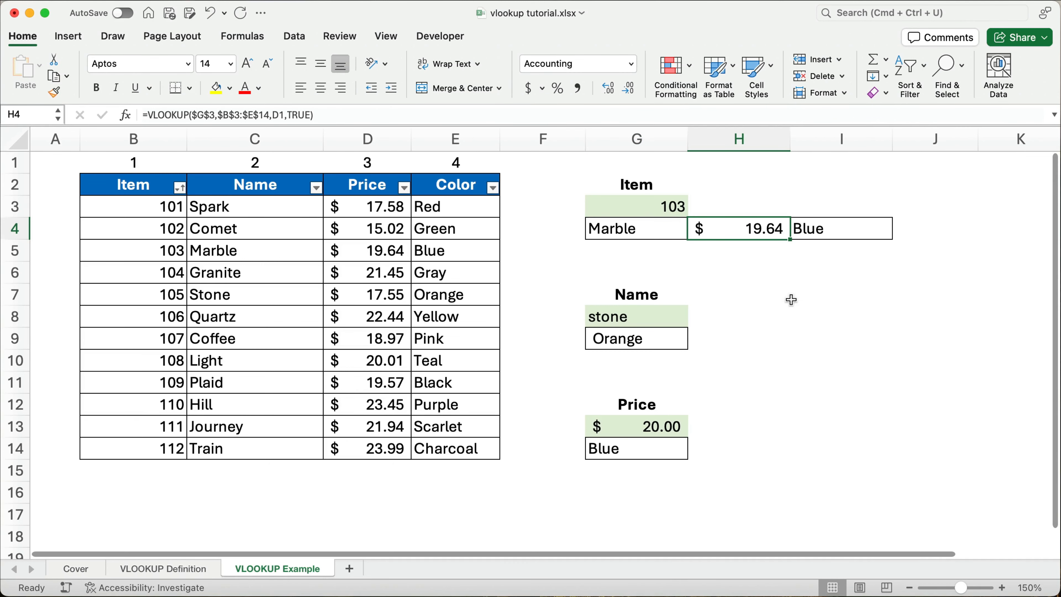
{"action": "left_click", "coordinate": [831, 297]}
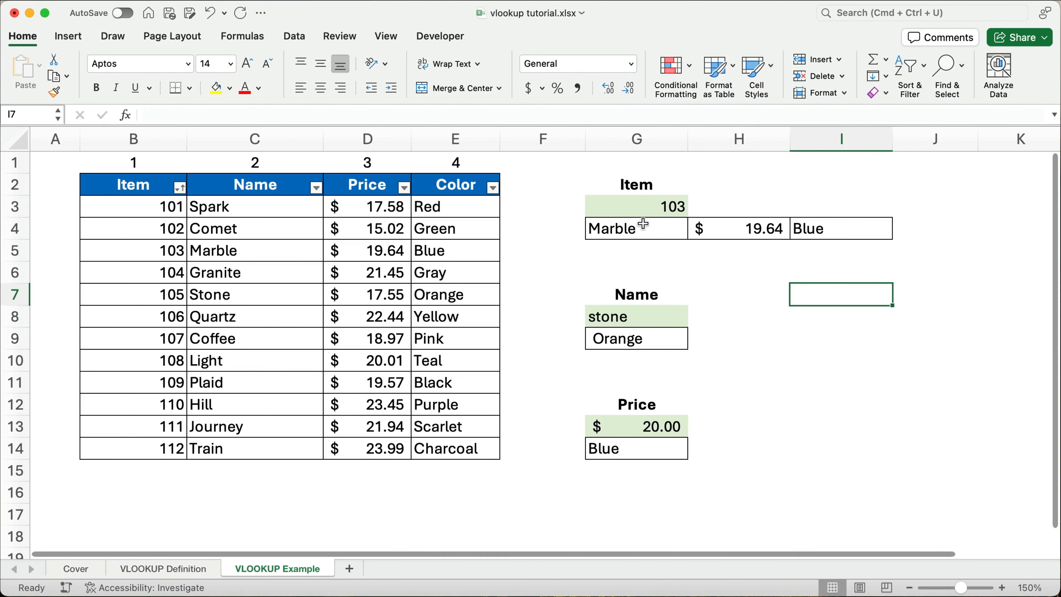
Change the Item lookup value in G3 to 108 and select the names in C3:C14
{"action": "left_click", "coordinate": [647, 210]}
{"action": "type", "text": "108"}
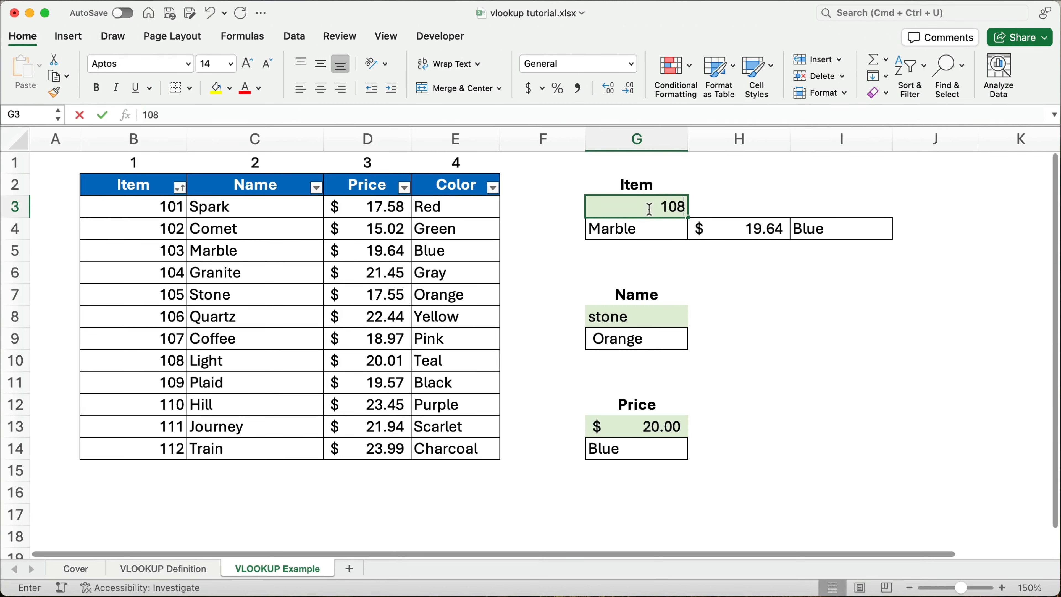
{"action": "key", "text": "Return"}
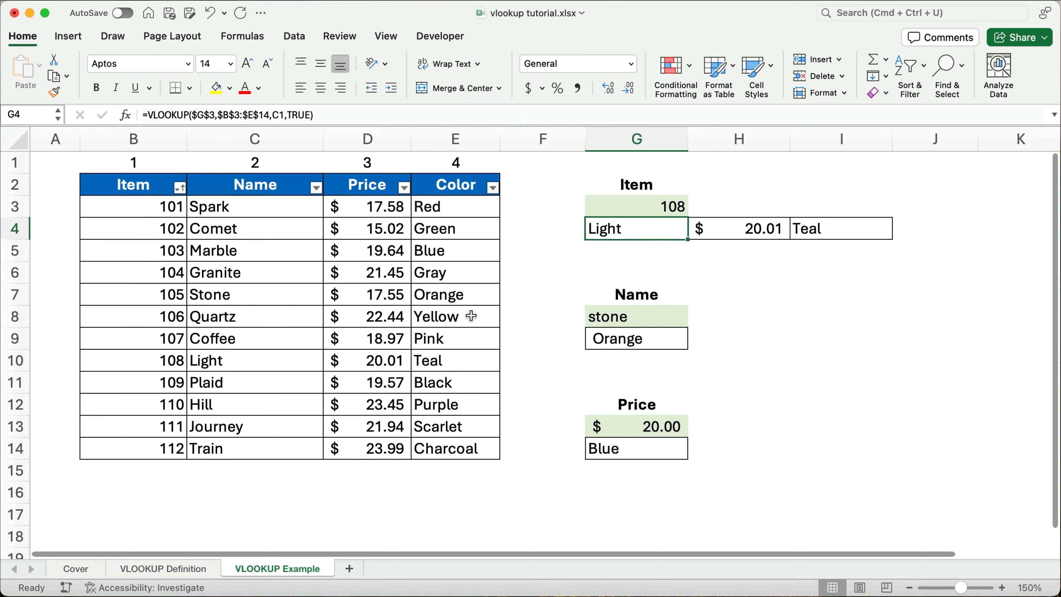
{"action": "left_click_drag", "start_coordinate": [229, 204], "coordinate": [209, 449]}
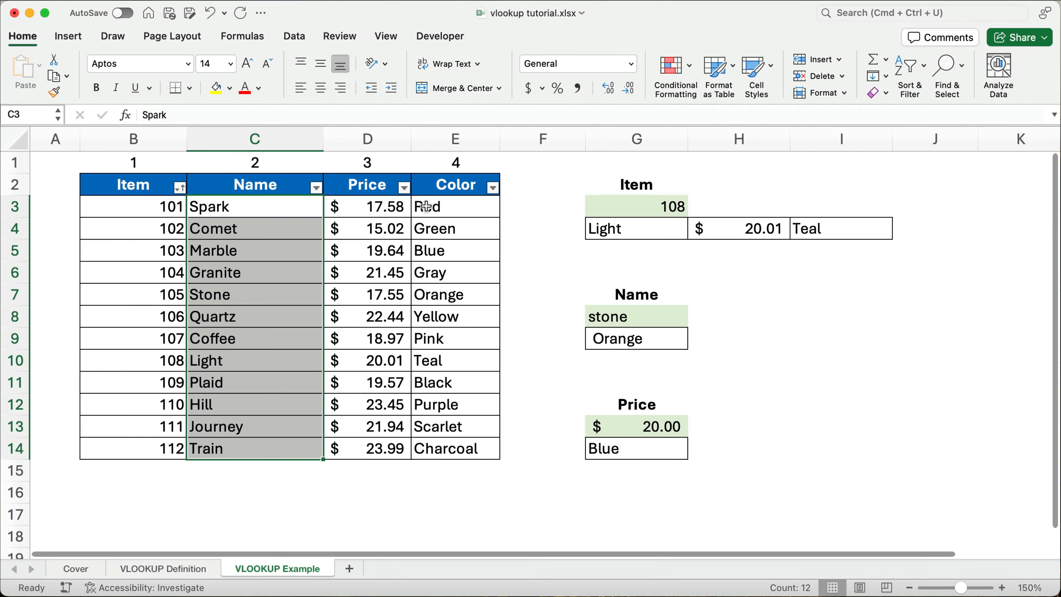
Clear the old formula from G9, set the Name lookup value in G8 to Coffee, and select the Coffee row's name through color
{"action": "left_click", "coordinate": [621, 342]}
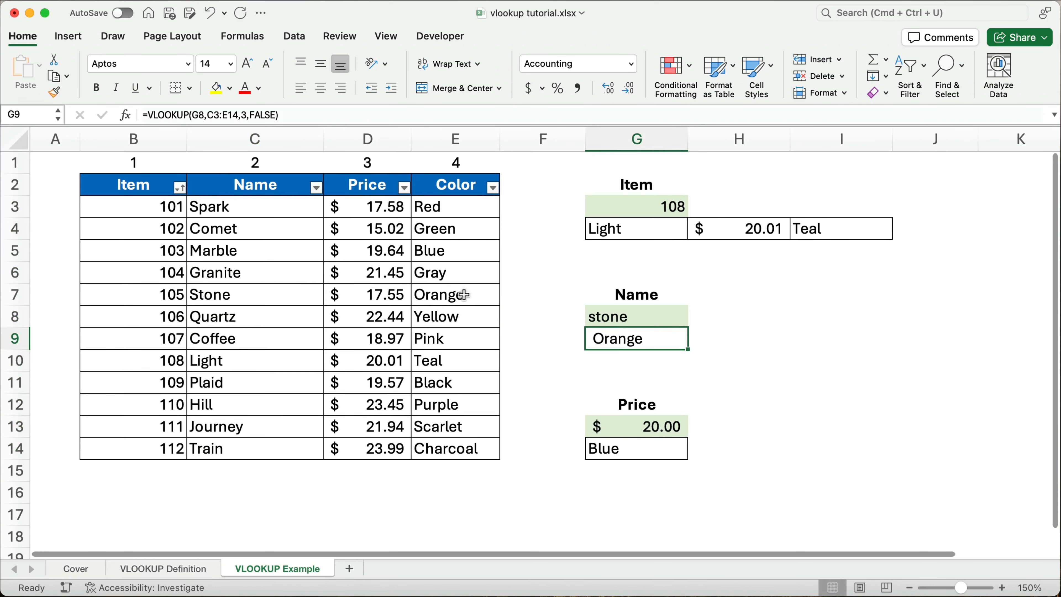
{"action": "key", "text": "Delete"}
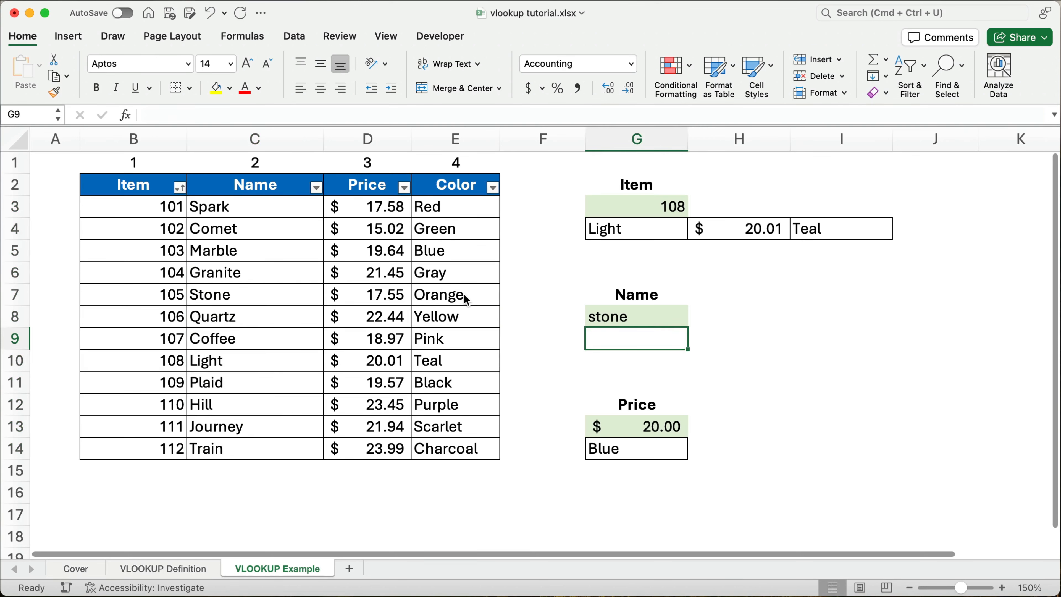
{"action": "left_click", "coordinate": [601, 315]}
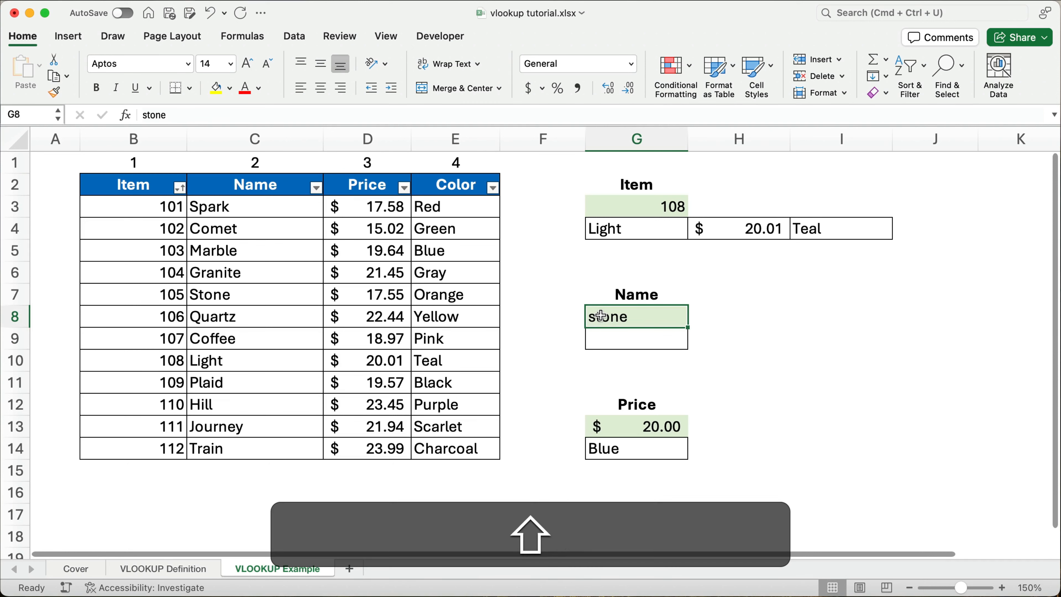
{"action": "type", "text": "Coffee"}
{"action": "key", "text": "Return"}
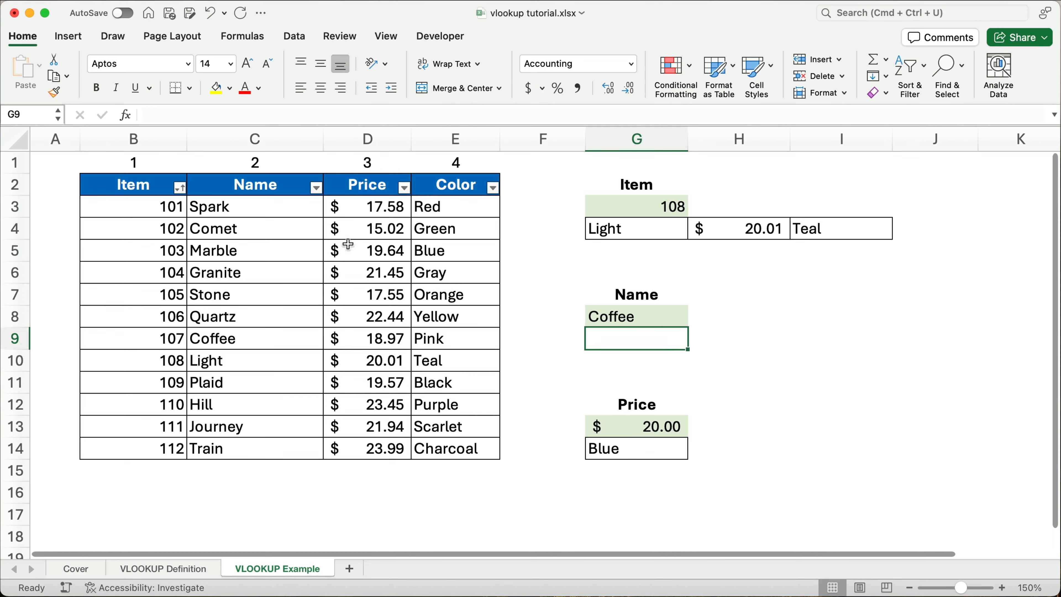
{"action": "left_click_drag", "start_coordinate": [192, 341], "coordinate": [463, 339]}
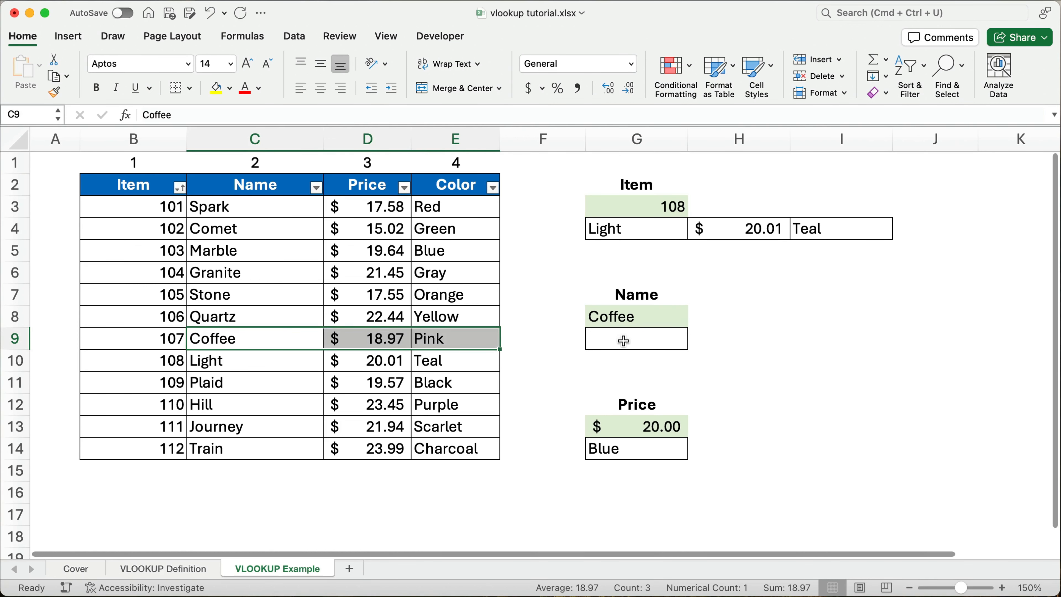
Insert a VLOOKUP function in G9 with G8 as the lookup value and C3:E14 as the table array
{"action": "left_click", "coordinate": [598, 343]}
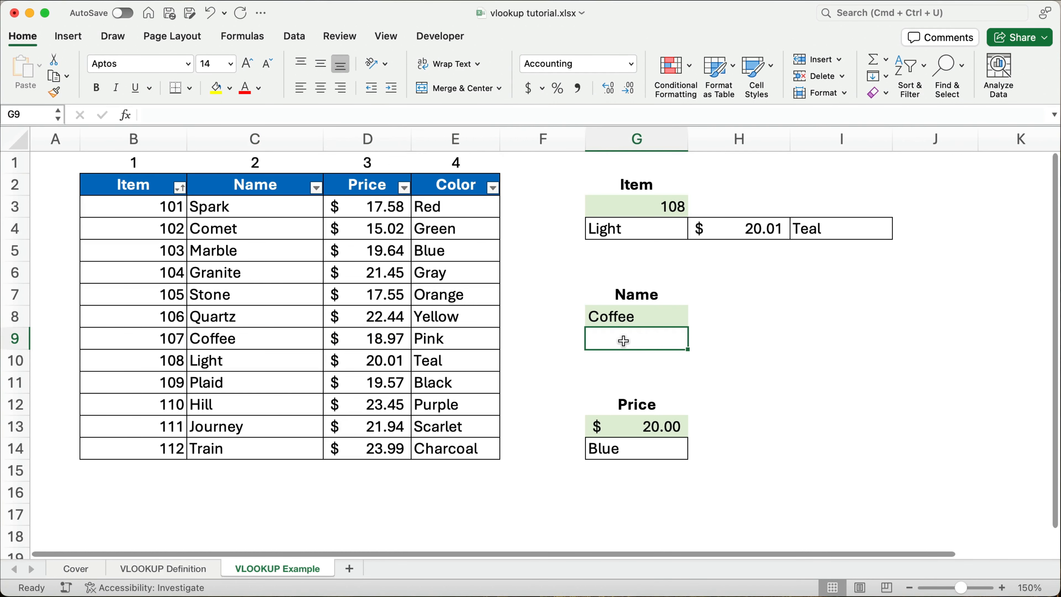
{"action": "left_click", "coordinate": [128, 116]}
{"action": "double_click", "coordinate": [886, 200]}
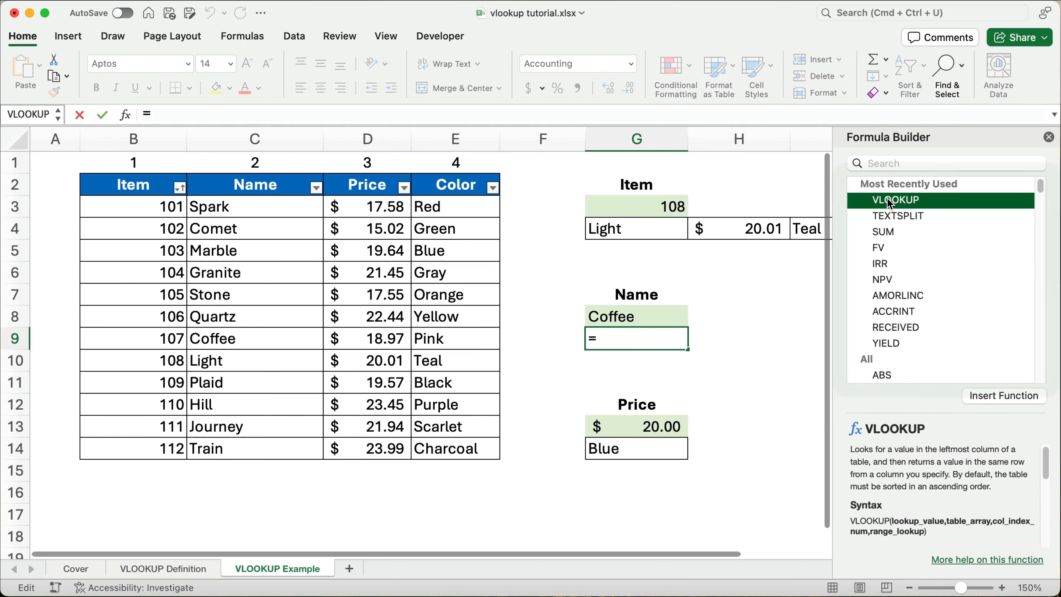
{"action": "left_click", "coordinate": [614, 322]}
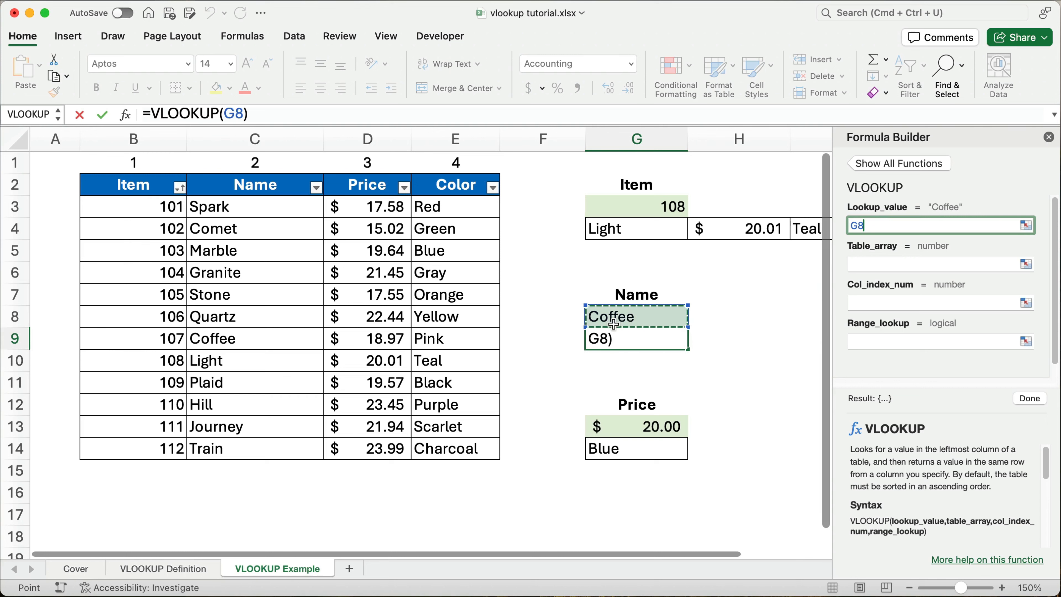
{"action": "left_click", "coordinate": [859, 270]}
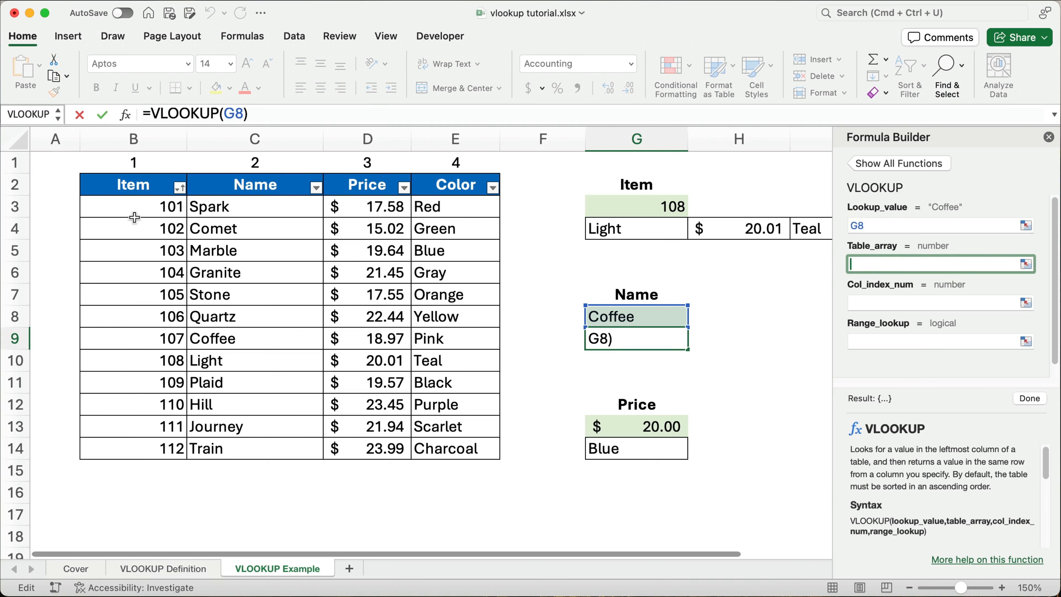
{"action": "left_click_drag", "start_coordinate": [133, 211], "coordinate": [461, 442]}
{"action": "left_click_drag", "start_coordinate": [257, 217], "coordinate": [441, 441]}
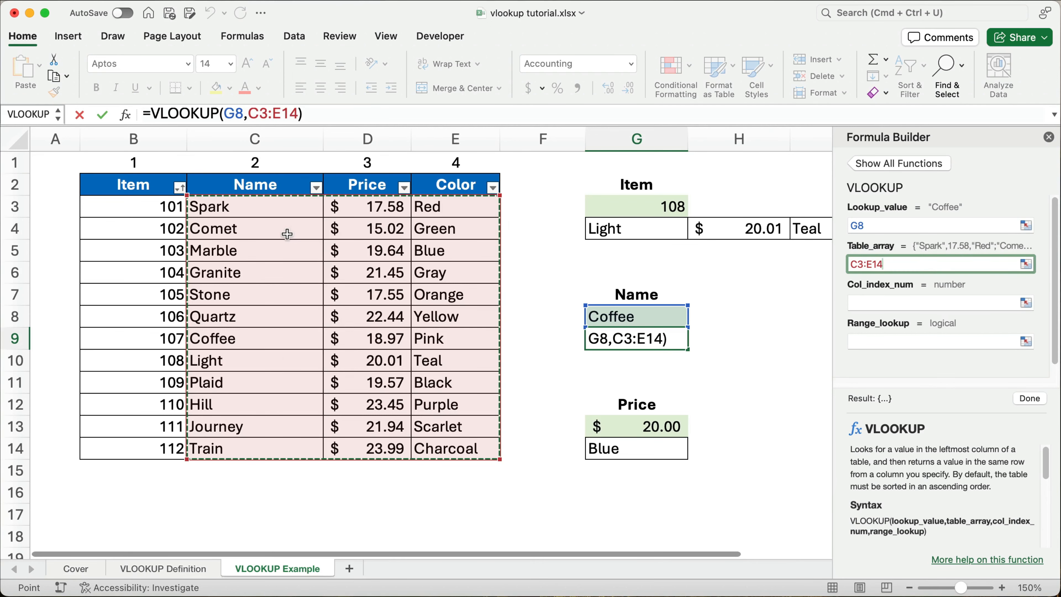
Set the column index number to 3 and the range lookup to FALSE, and complete the G9 formula
{"action": "left_click", "coordinate": [860, 306]}
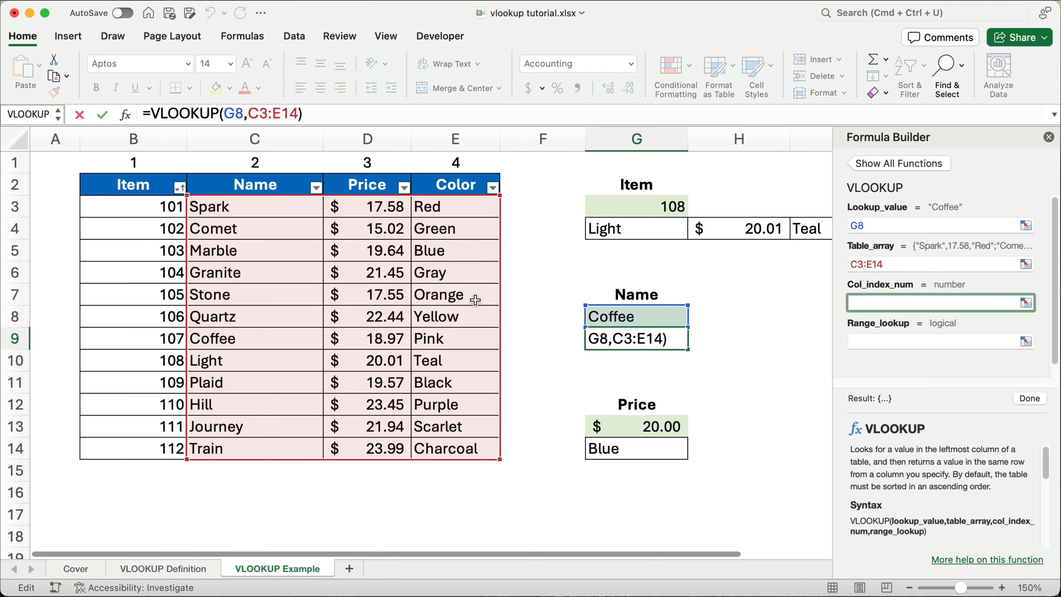
{"action": "type", "text": "3"}
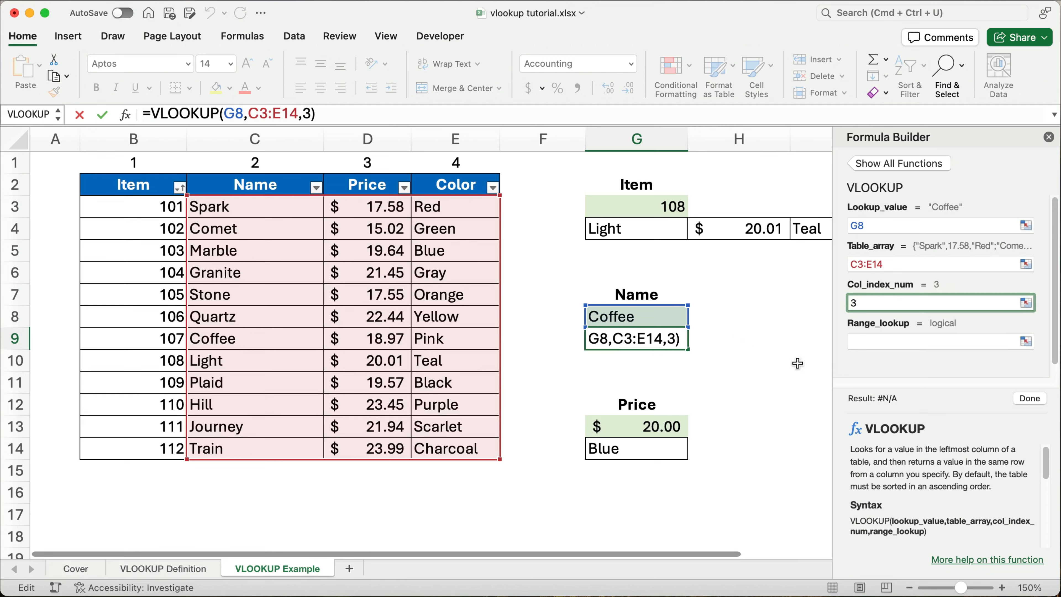
{"action": "left_click", "coordinate": [885, 342]}
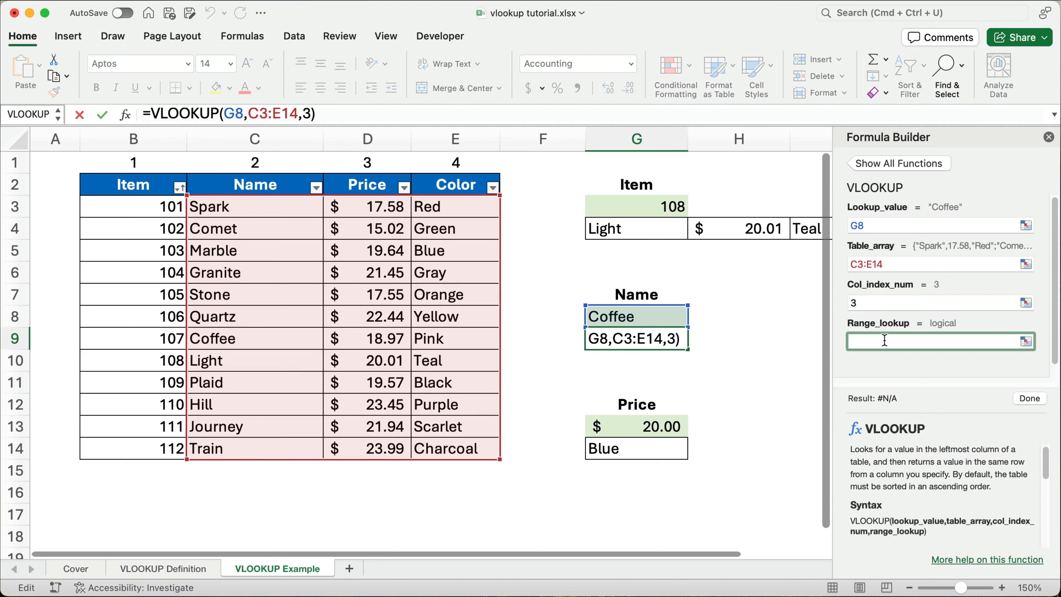
{"action": "type", "text": "false"}
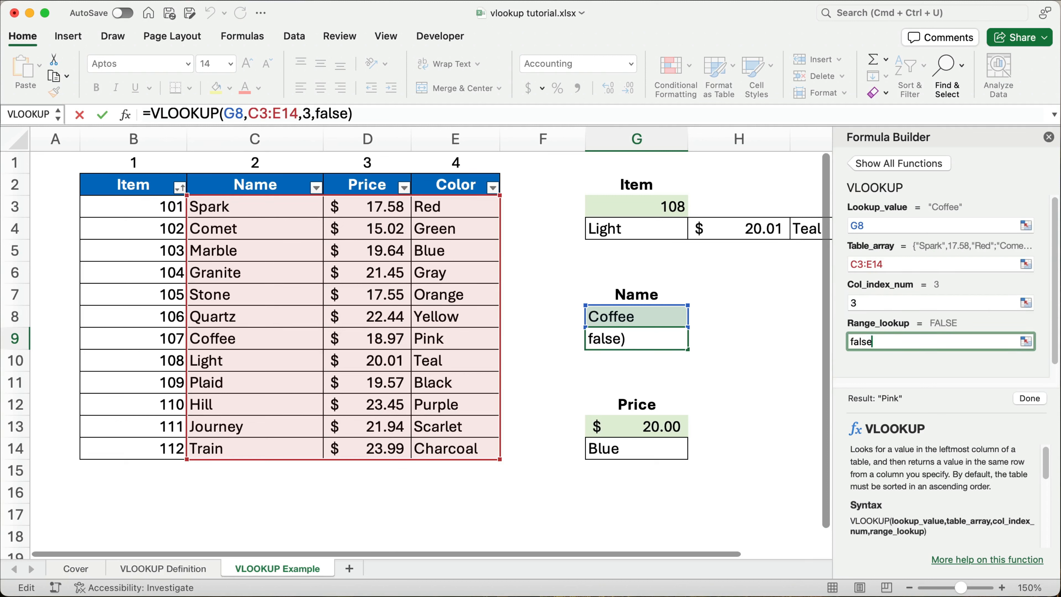
{"action": "left_click", "coordinate": [1028, 398]}
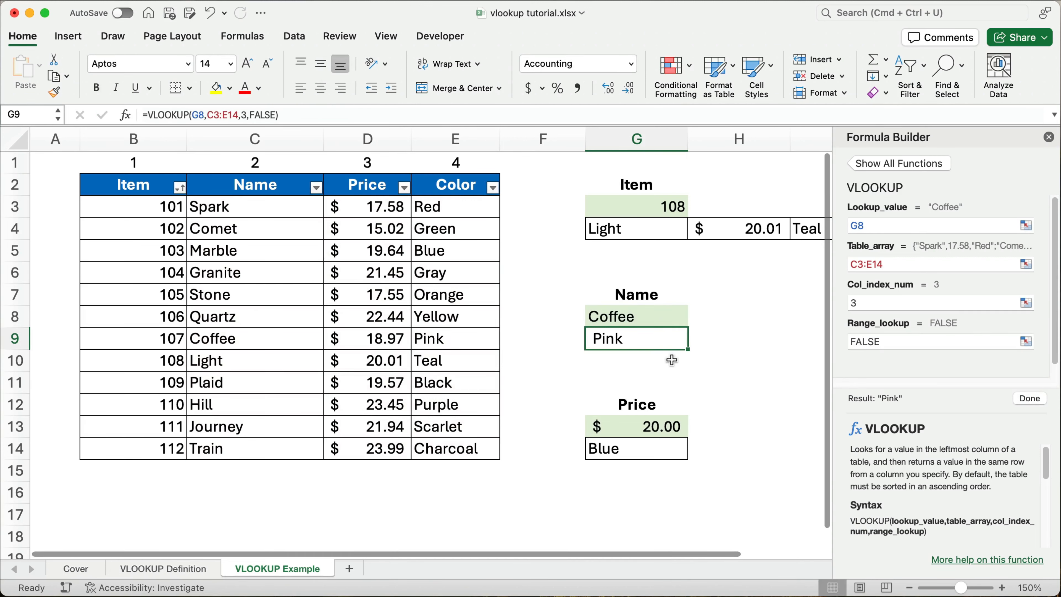
Test the G9 color lookup by entering Comet and Hill in turn as the name in G8
{"action": "left_click", "coordinate": [619, 317]}
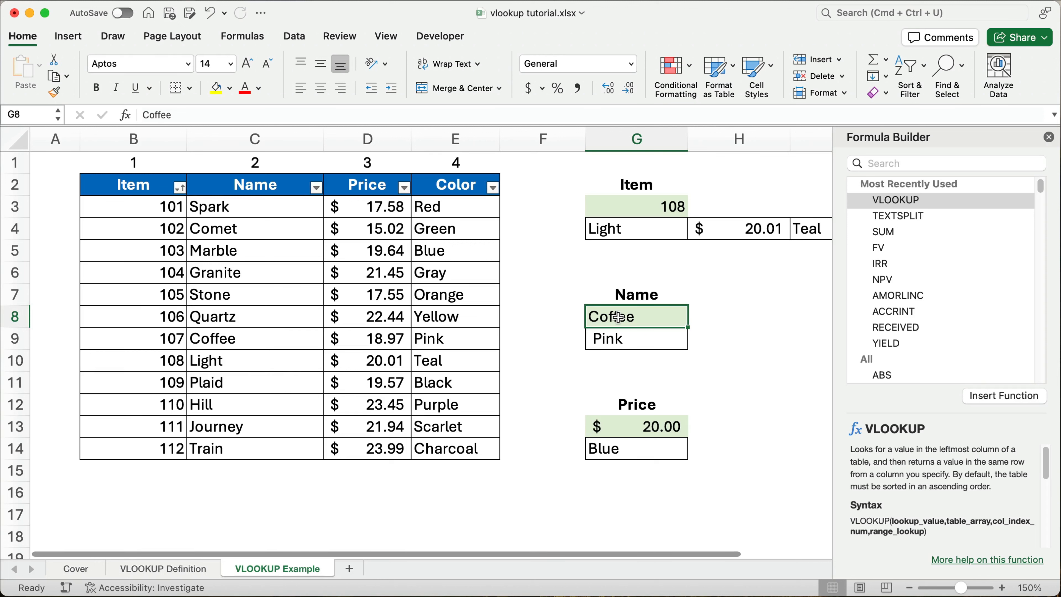
{"action": "type", "text": "Comet"}
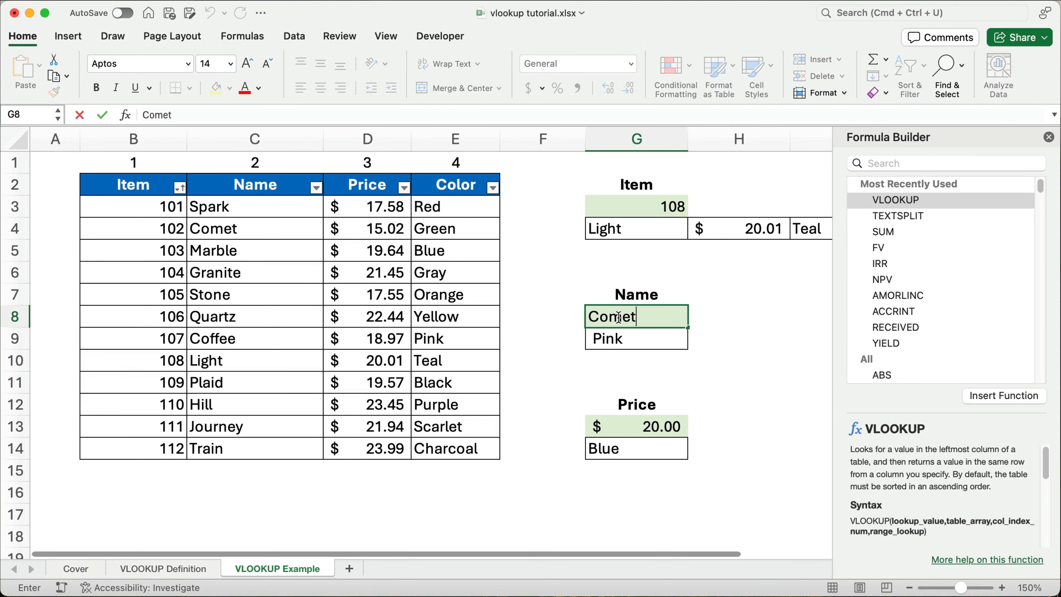
{"action": "key", "text": "Return"}
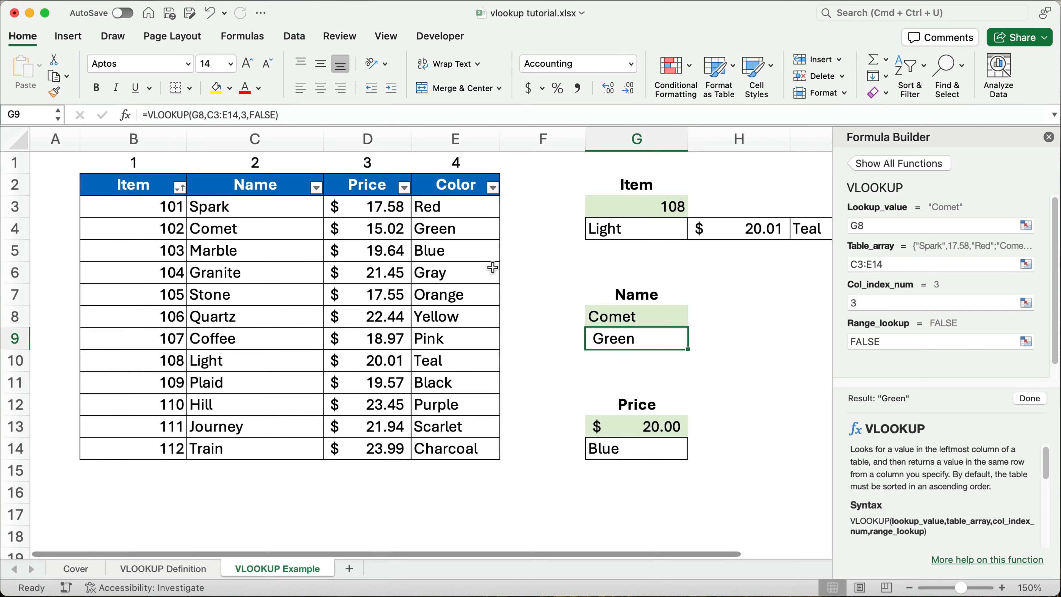
{"action": "key", "text": "Up"}
{"action": "type", "text": "Hill"}
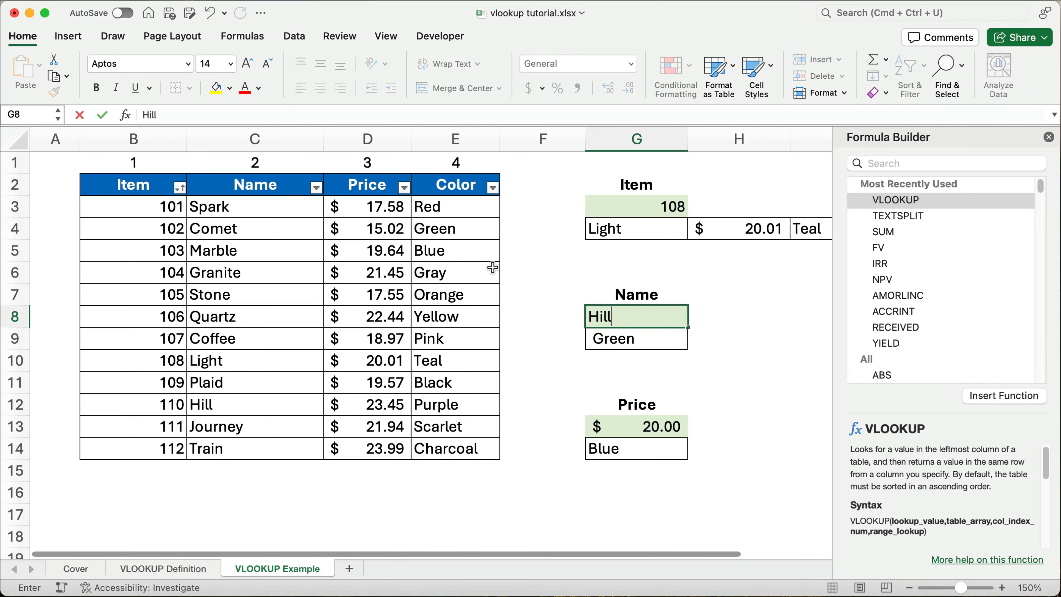
{"action": "key", "text": "Return"}
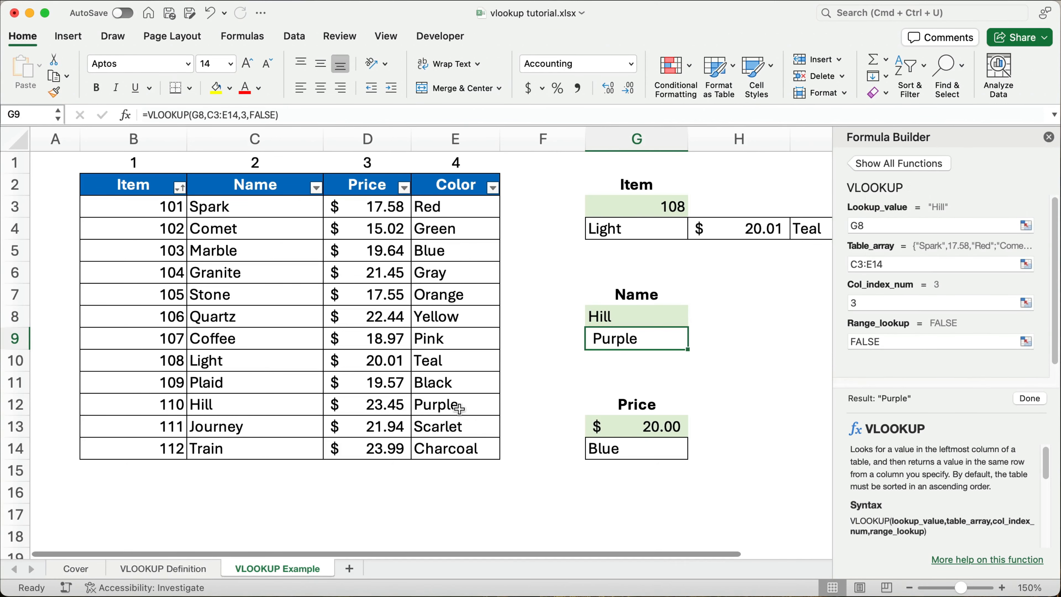
Re-enter the Name lookup value in G8 in lowercase as hill
{"action": "left_click", "coordinate": [607, 316]}
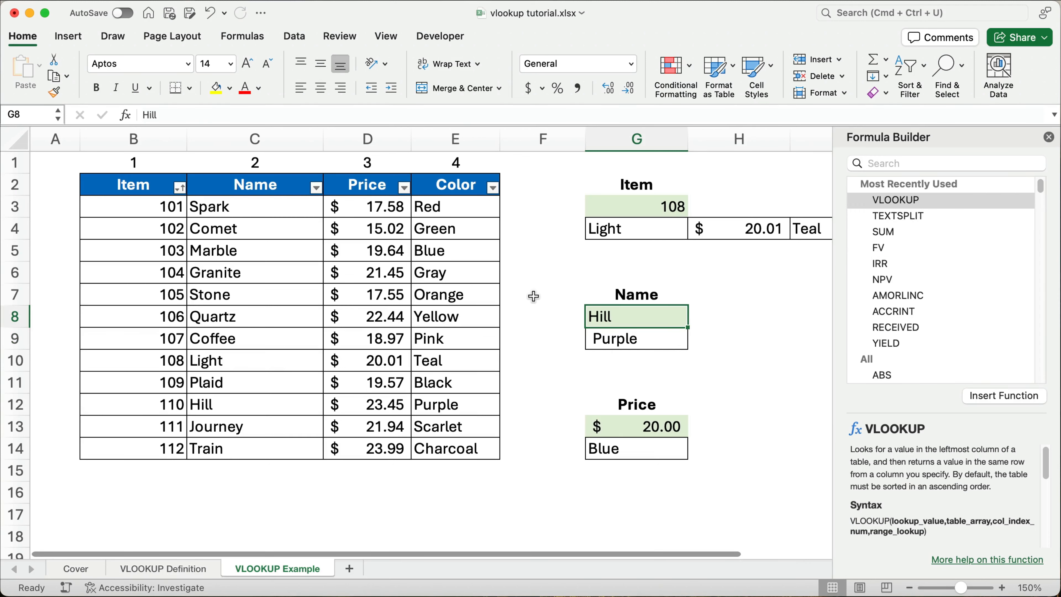
{"action": "type", "text": "hill"}
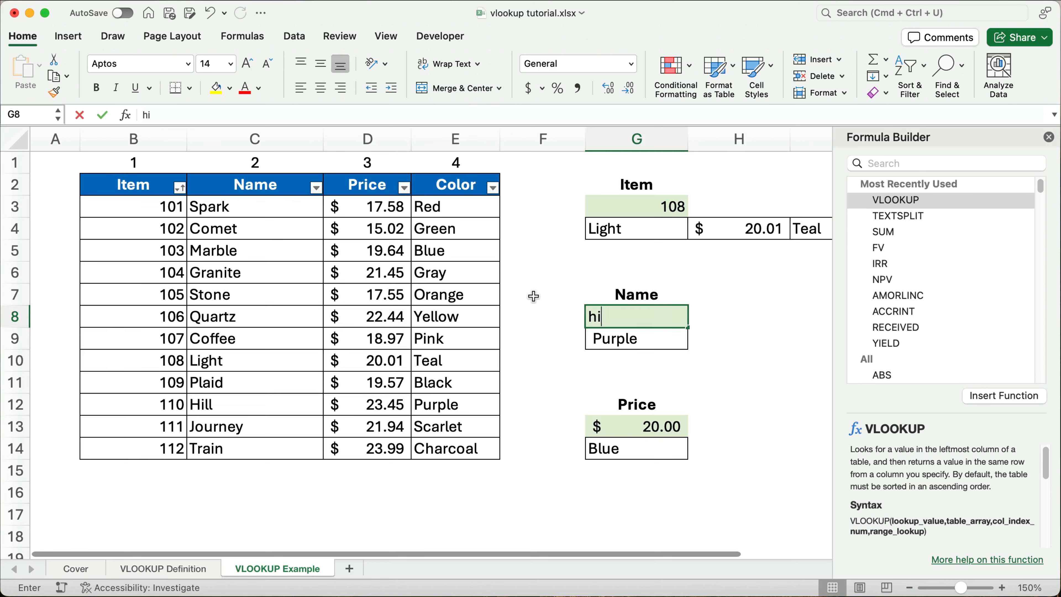
{"action": "key", "text": "Return"}
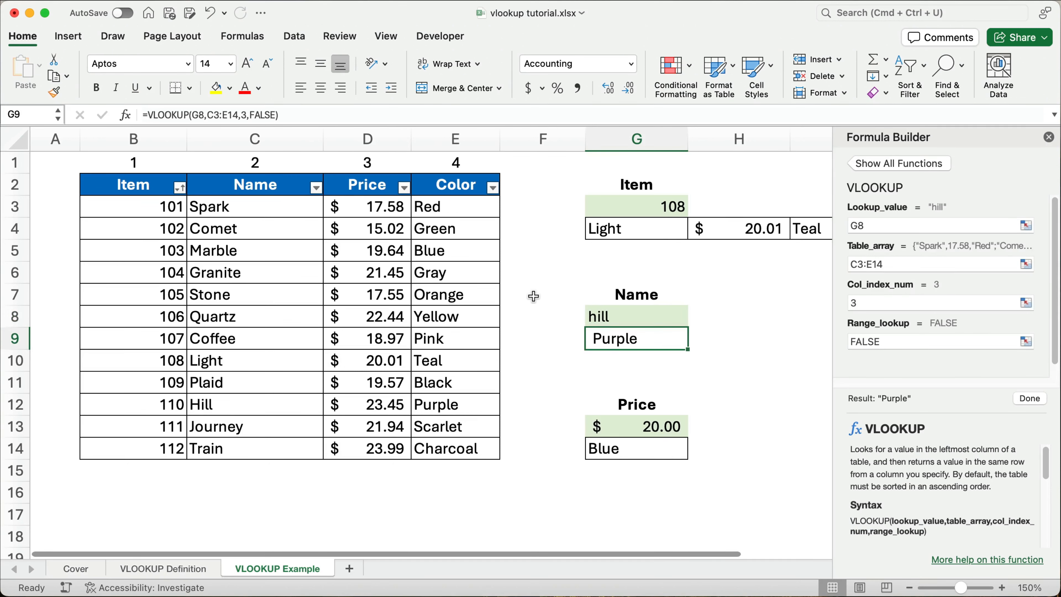
Try the unlisted name bill as the lookup value in G8 and undo that entry
{"action": "key", "text": "Up"}
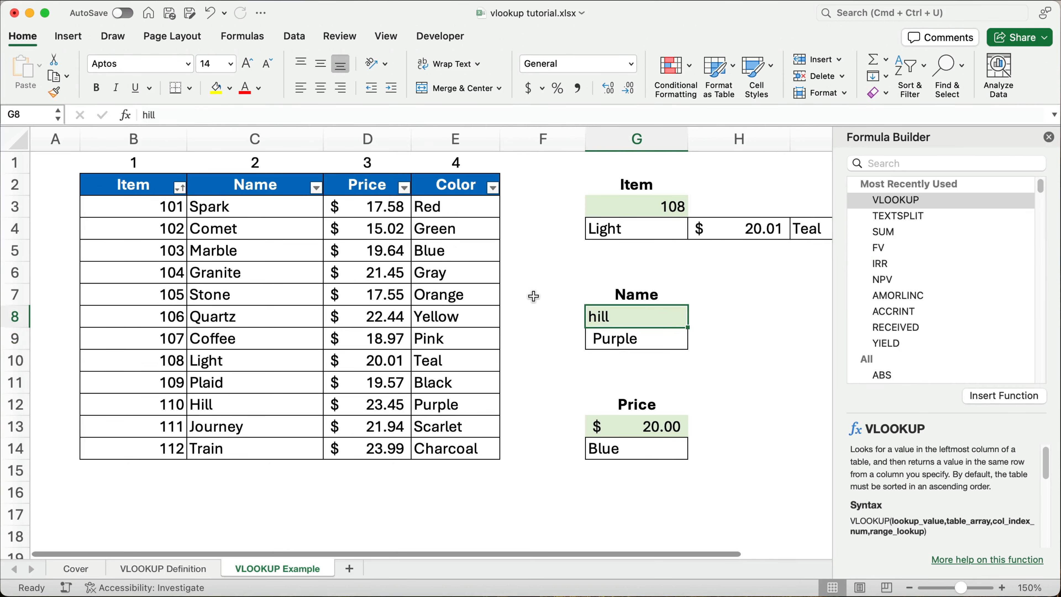
{"action": "type", "text": "bill"}
{"action": "key", "text": "Return"}
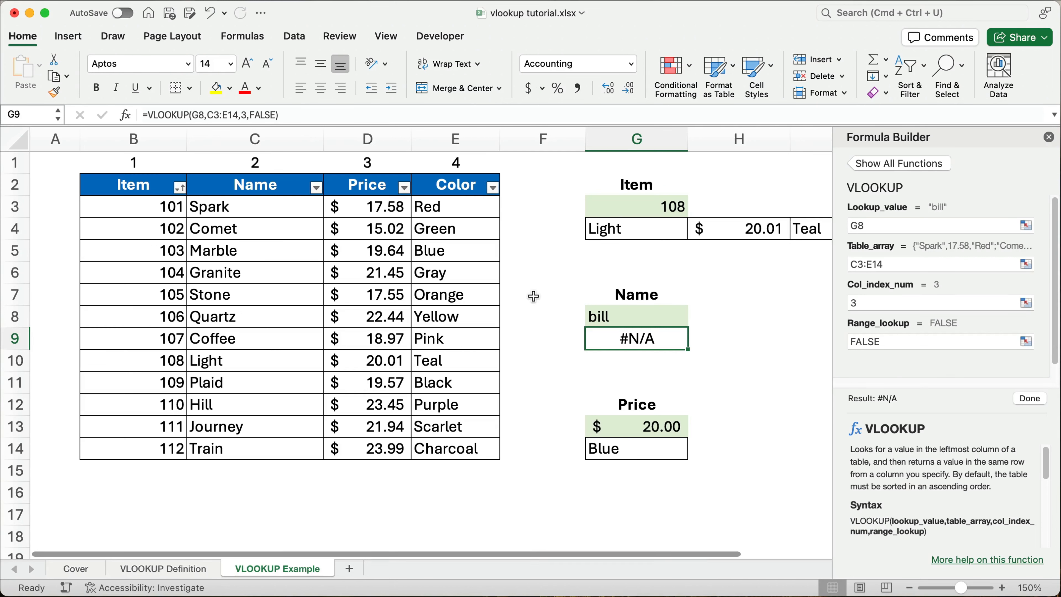
{"action": "key", "text": "super+z"}
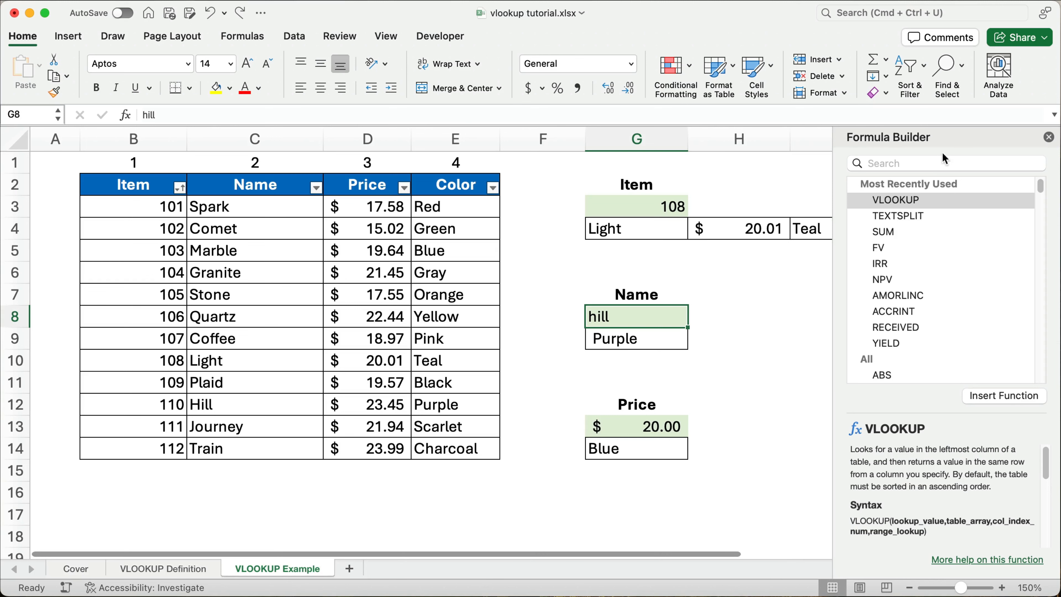
Close the formula builder and set the Price lookup value in G13 to 17.55
{"action": "left_click", "coordinate": [1048, 138]}
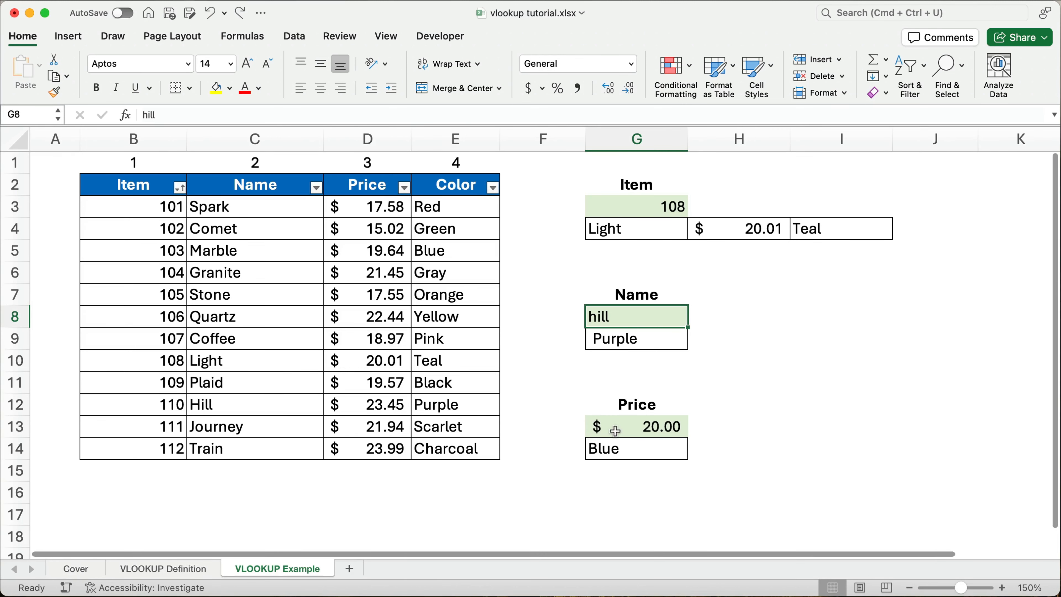
{"action": "left_click_drag", "start_coordinate": [367, 205], "coordinate": [433, 450]}
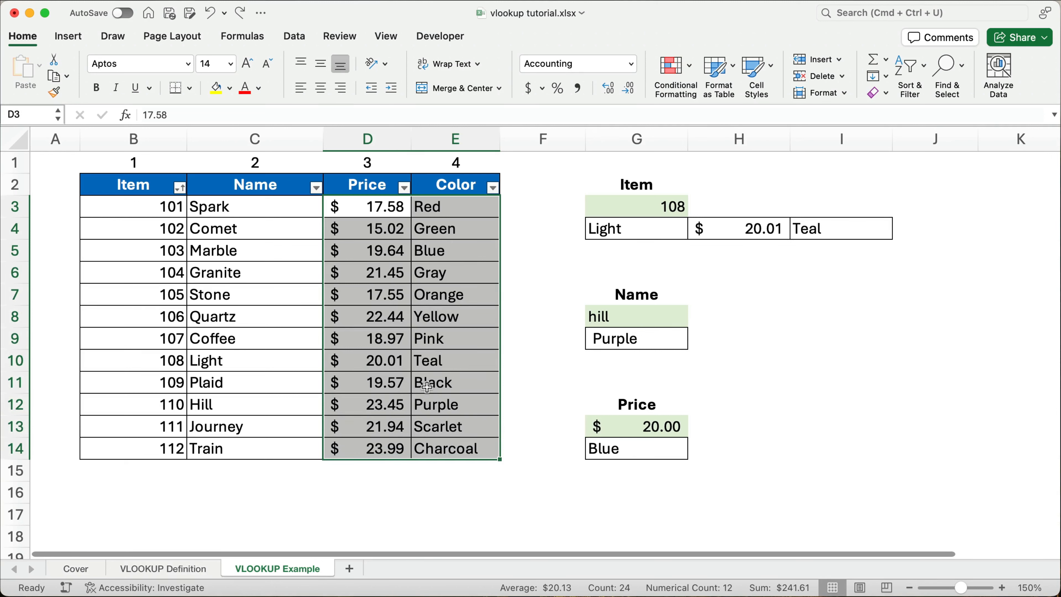
{"action": "left_click", "coordinate": [614, 428]}
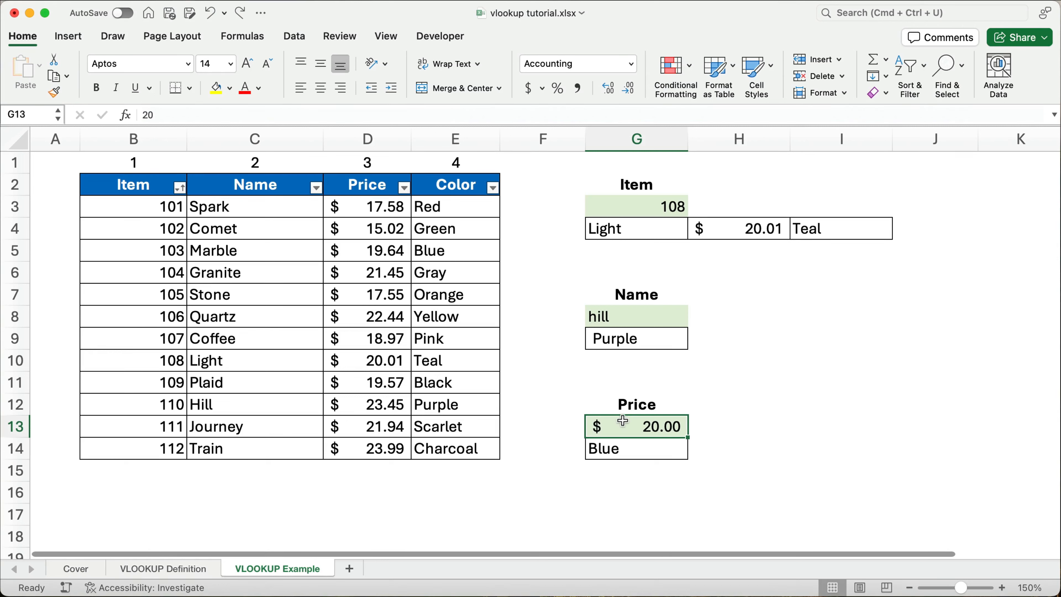
{"action": "type", "text": "17.55"}
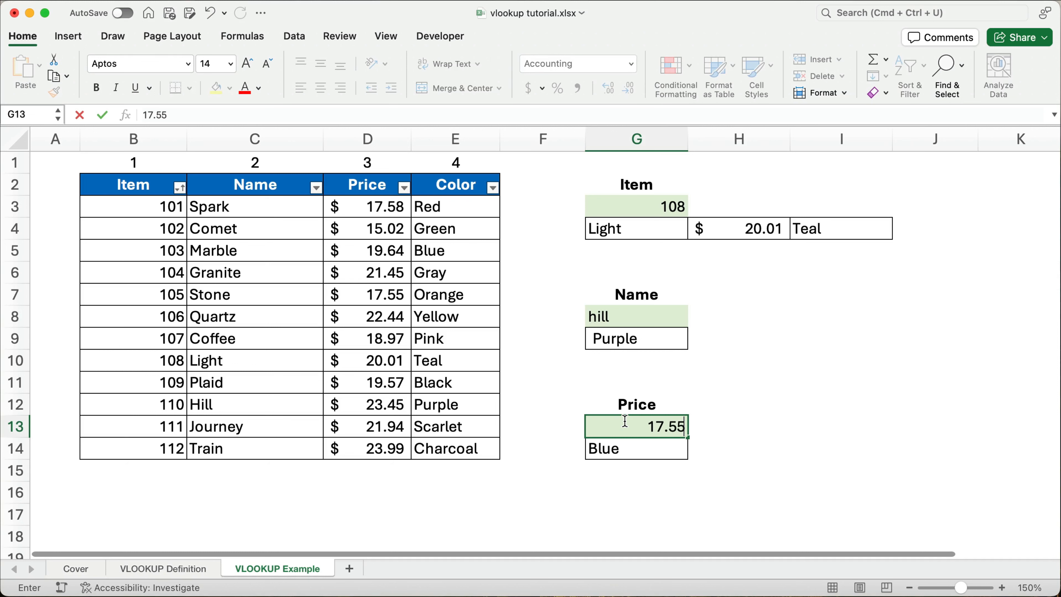
{"action": "key", "text": "Return"}
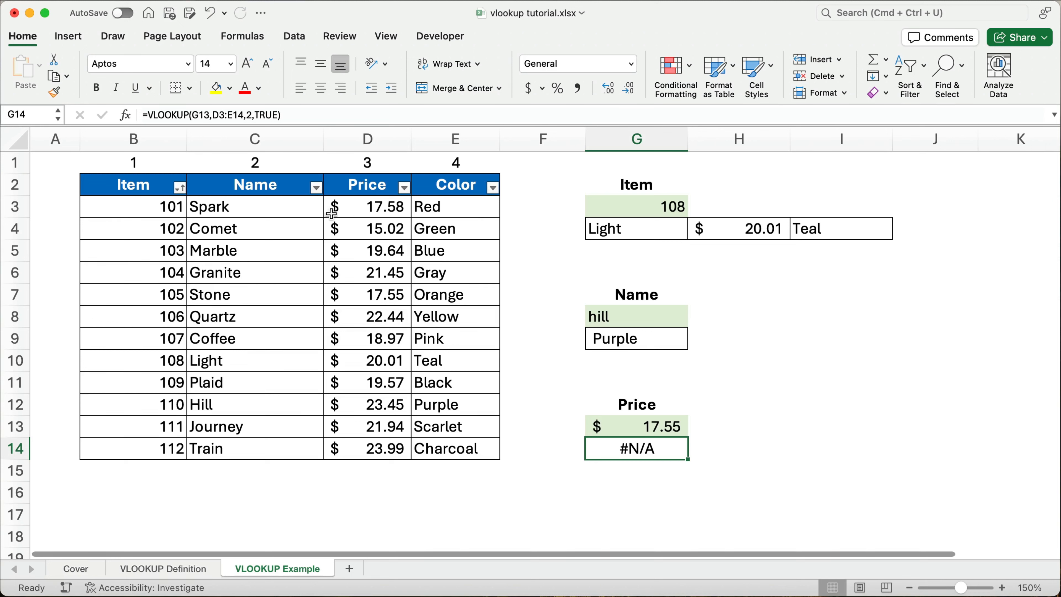
Sort the product table by Price in ascending order and select the color of the 17.55 item in E4
{"action": "left_click_drag", "start_coordinate": [168, 209], "coordinate": [161, 439]}
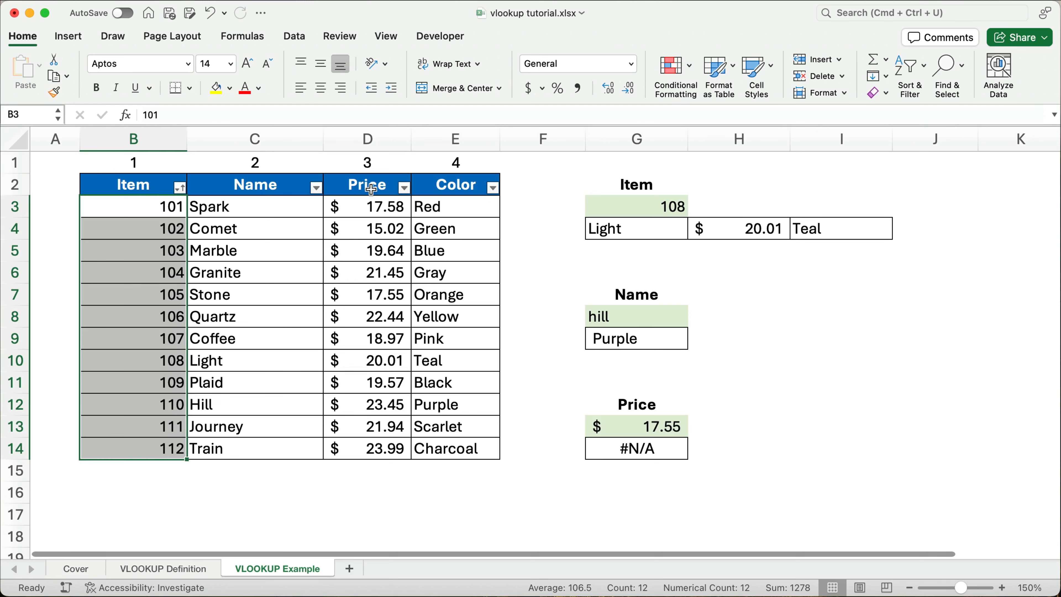
{"action": "left_click", "coordinate": [404, 189]}
{"action": "left_click", "coordinate": [455, 237]}
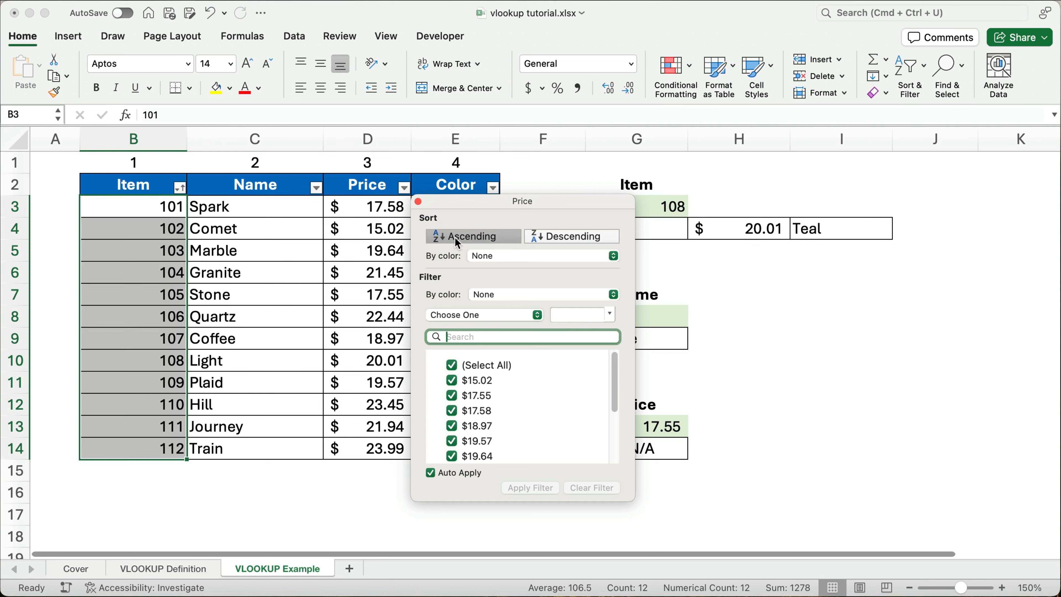
{"action": "left_click", "coordinate": [418, 202]}
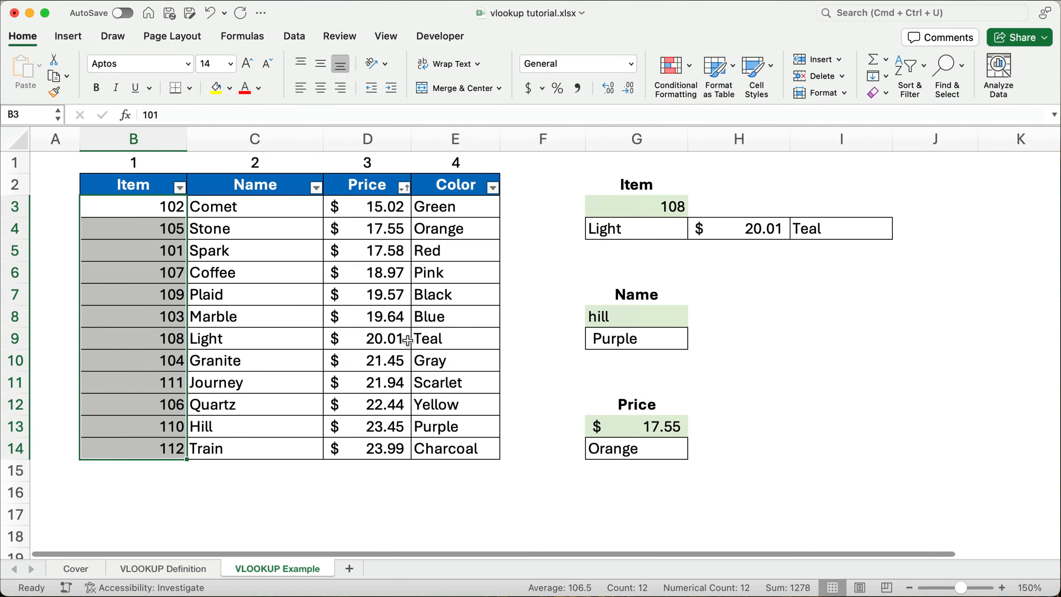
{"action": "left_click", "coordinate": [374, 233]}
{"action": "left_click", "coordinate": [456, 232]}
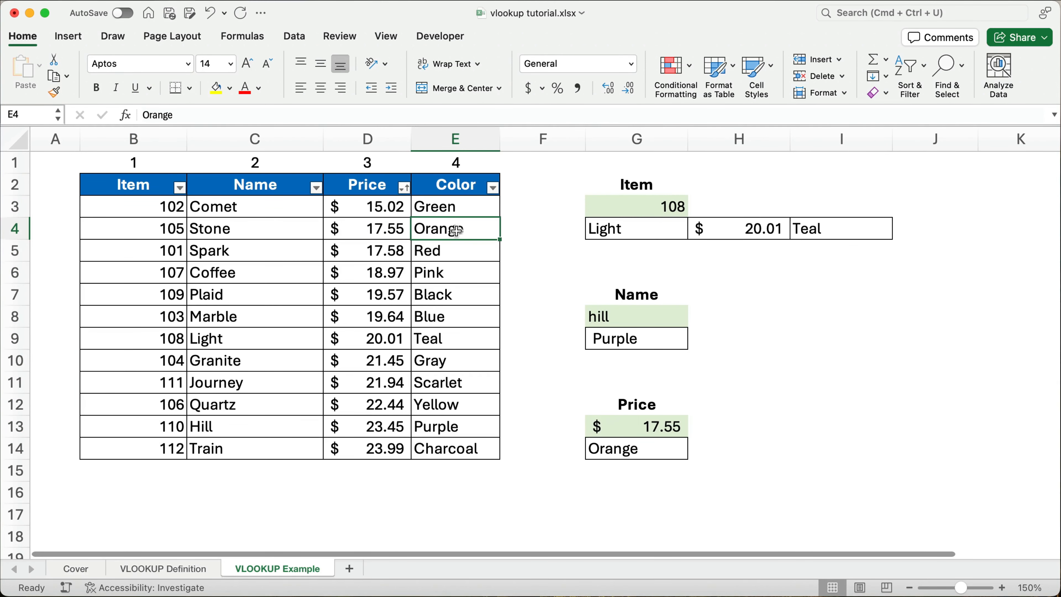
Clear the Price result in G14 and start a new VLOOKUP there with lookup value G13 and table array D3:E14
{"action": "left_click", "coordinate": [632, 451]}
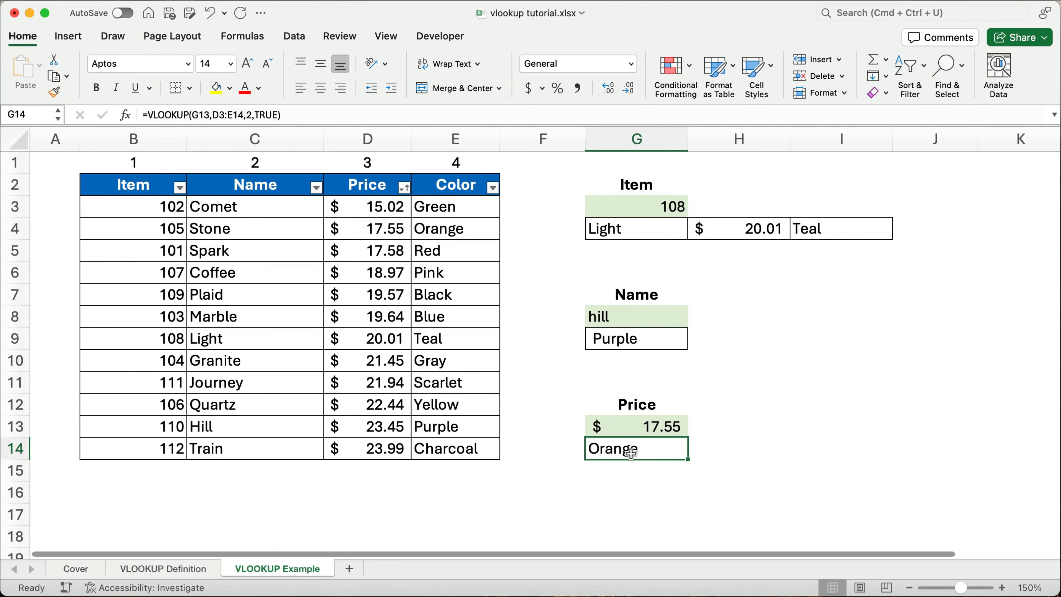
{"action": "key", "text": "Delete"}
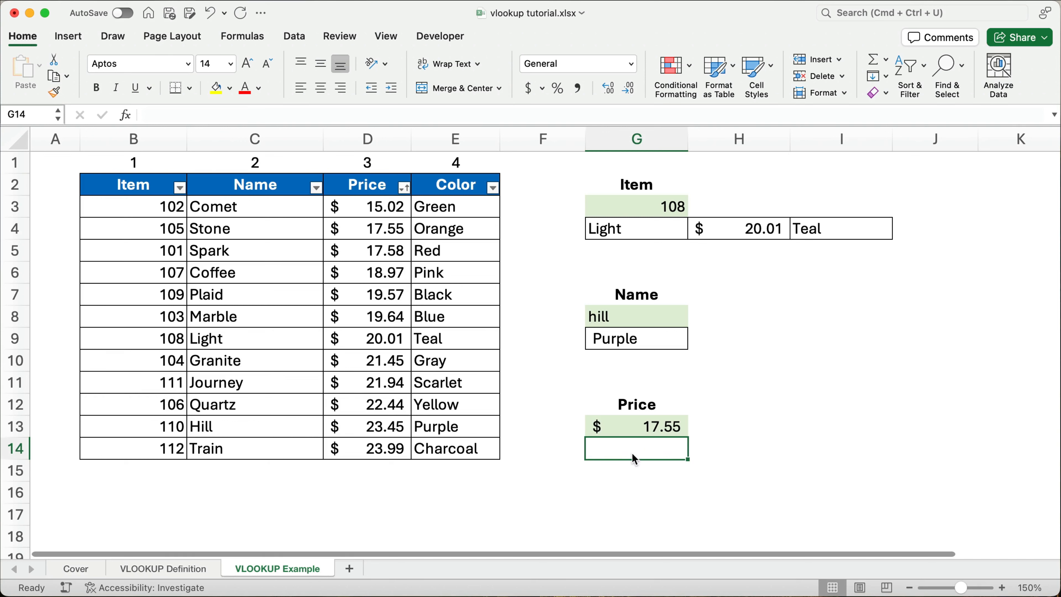
{"action": "left_click", "coordinate": [127, 116]}
{"action": "double_click", "coordinate": [876, 200]}
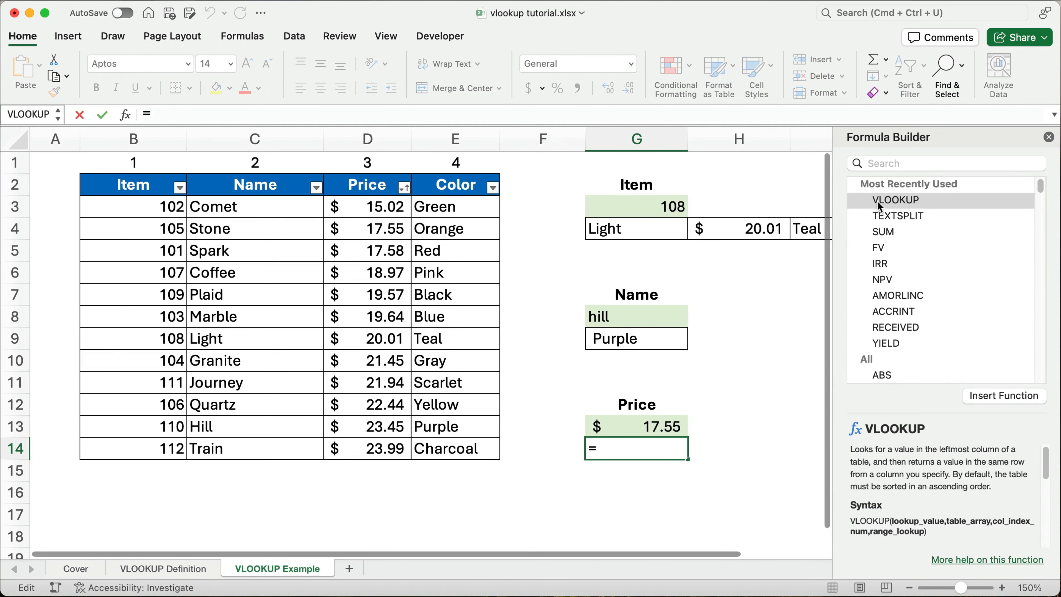
{"action": "left_click", "coordinate": [636, 427]}
{"action": "left_click", "coordinate": [890, 264]}
{"action": "left_click_drag", "start_coordinate": [367, 207], "coordinate": [445, 440]}
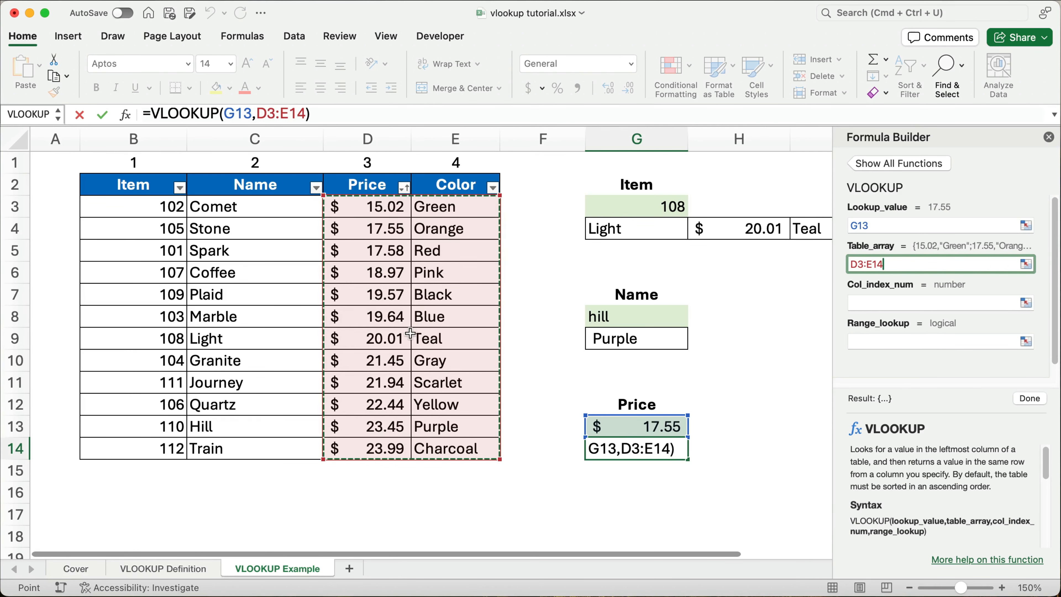
Complete the G14 VLOOKUP with column index 2 and range lookup TRUE, and select the matching price and color in D4:E4
{"action": "left_click", "coordinate": [884, 303]}
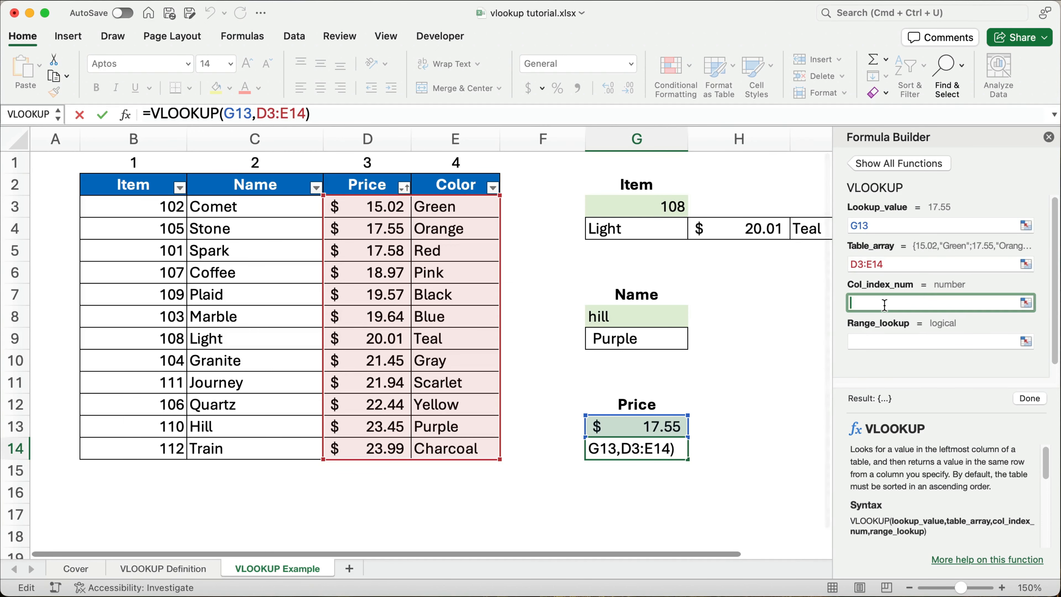
{"action": "type", "text": "2"}
{"action": "left_click", "coordinate": [869, 340]}
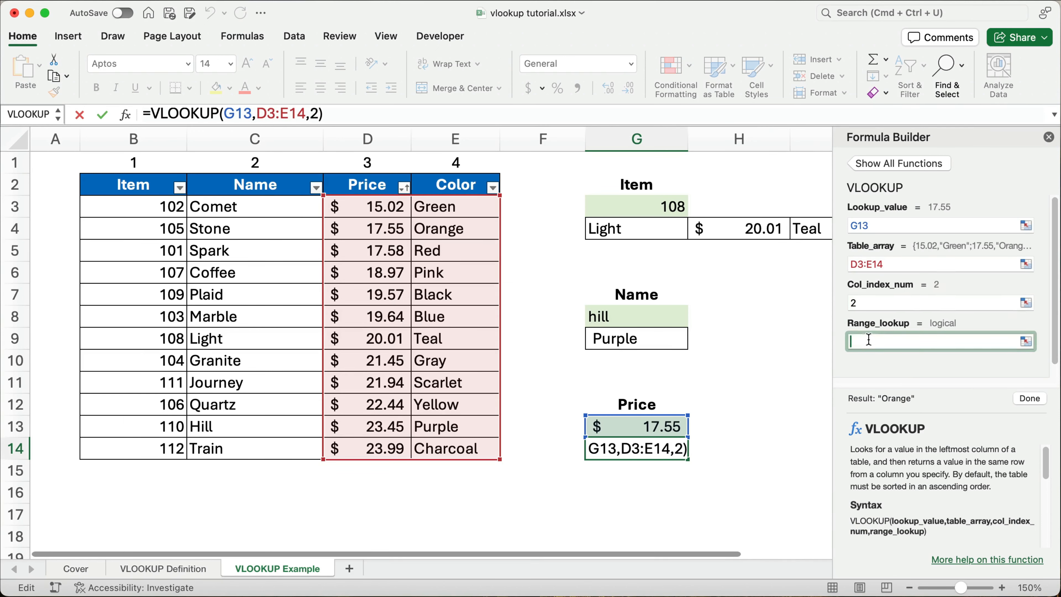
{"action": "scroll", "coordinate": [935, 468], "scroll_direction": "down", "scroll_amount": 5}
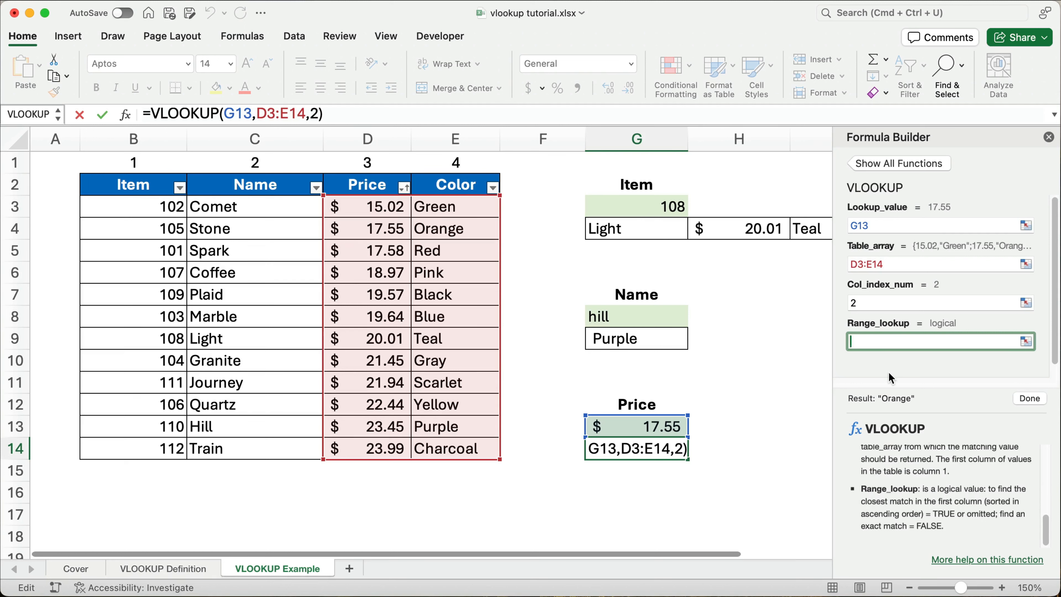
{"action": "type", "text": "True"}
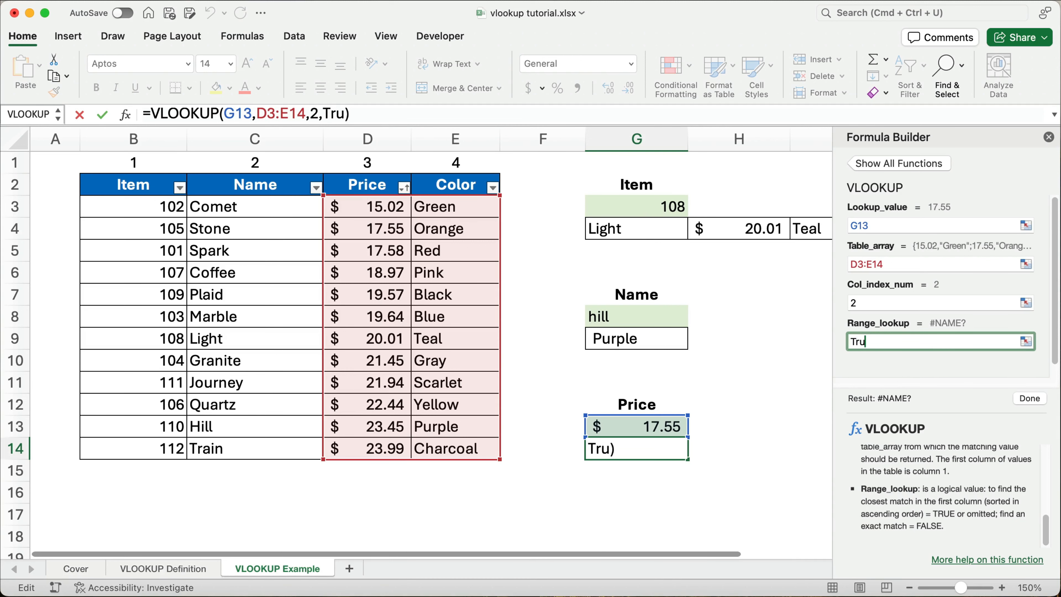
{"action": "left_click", "coordinate": [1029, 401]}
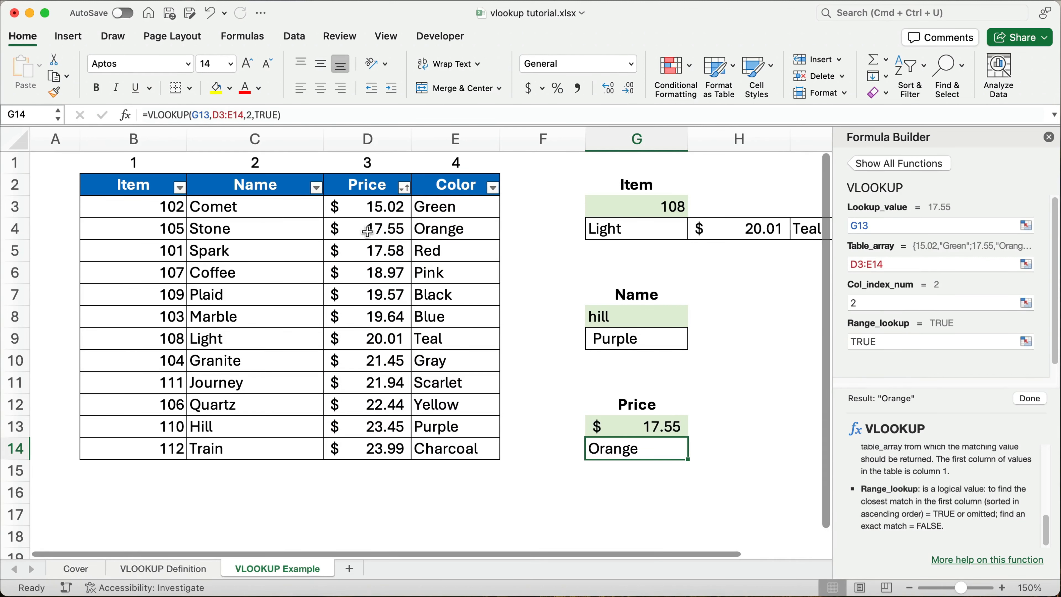
{"action": "left_click_drag", "start_coordinate": [367, 231], "coordinate": [459, 229]}
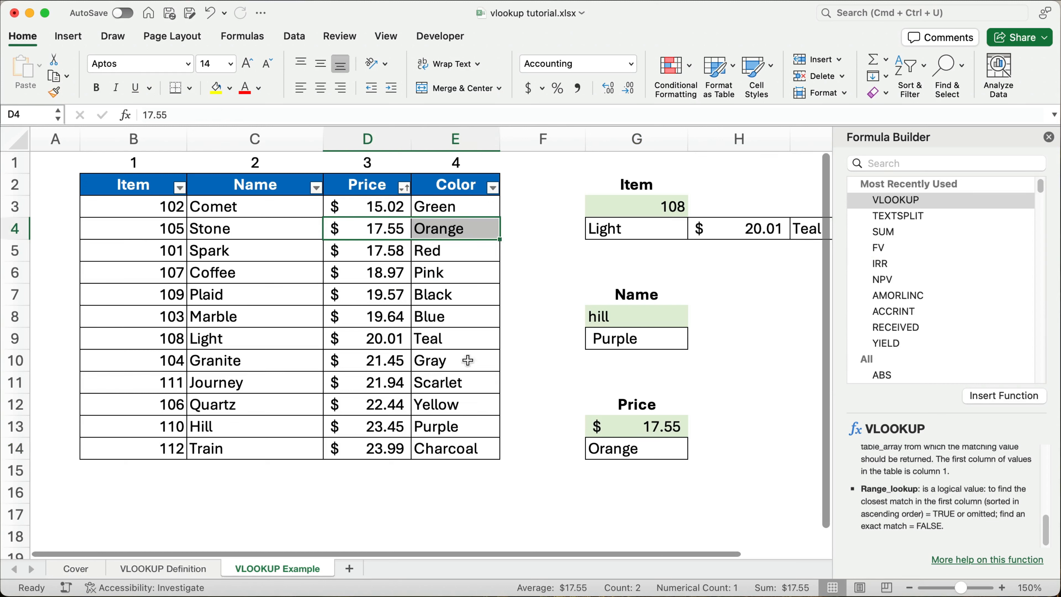
Test the Price lookup in G13 with 18 and compare the neighboring prices and colors in D5:E6
{"action": "left_click", "coordinate": [628, 429]}
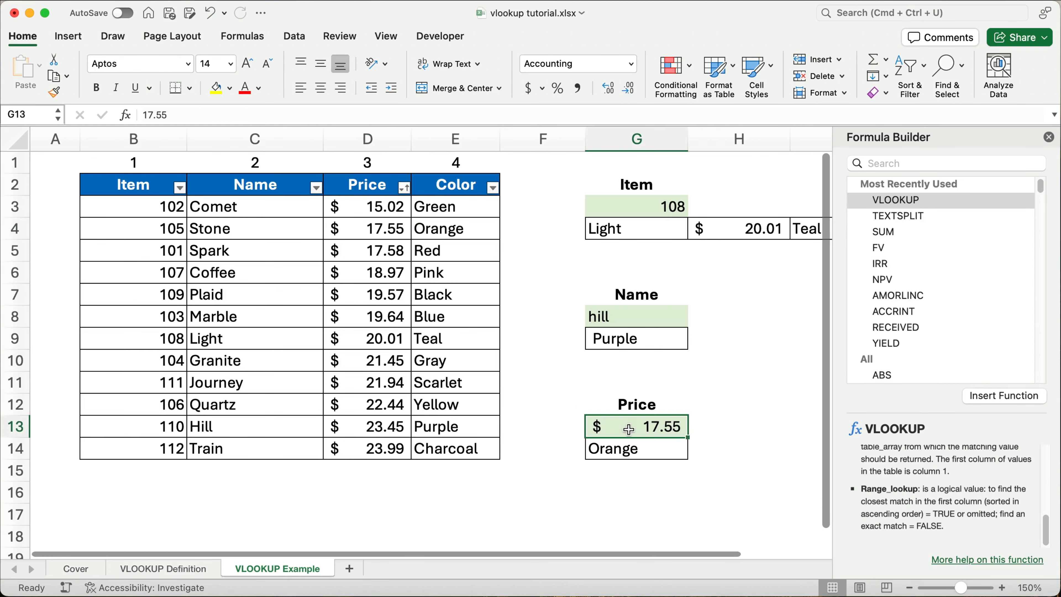
{"action": "type", "text": "18"}
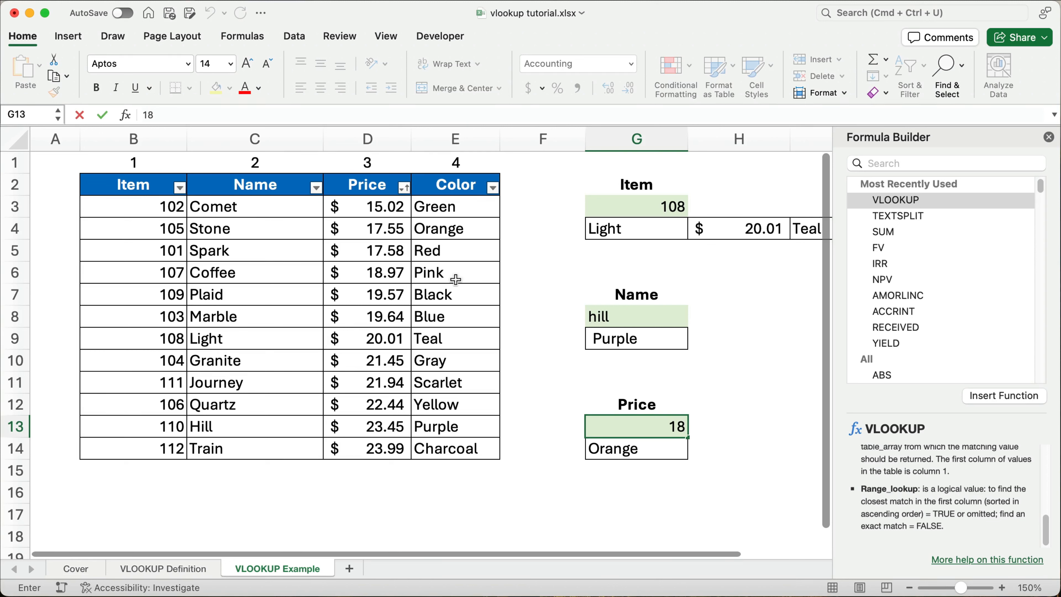
{"action": "key", "text": "Return"}
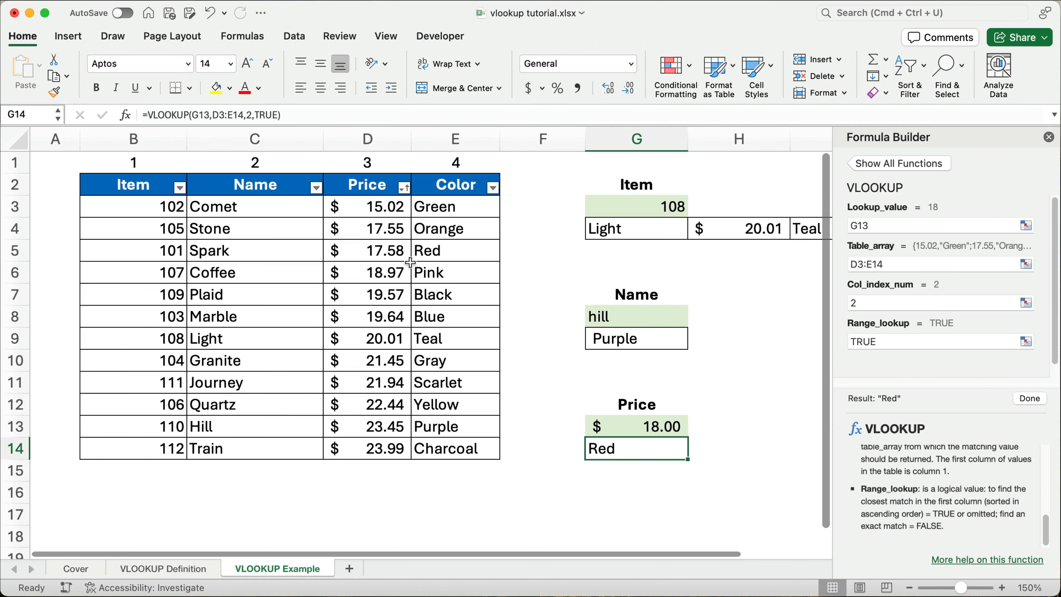
{"action": "left_click_drag", "start_coordinate": [380, 253], "coordinate": [455, 274]}
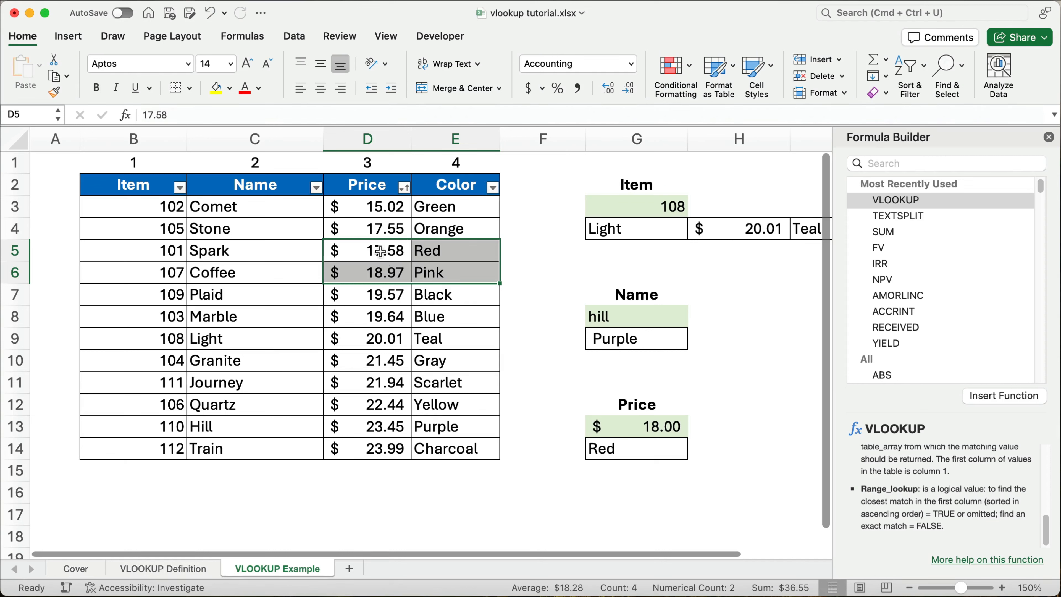
{"action": "left_click_drag", "start_coordinate": [369, 252], "coordinate": [447, 255]}
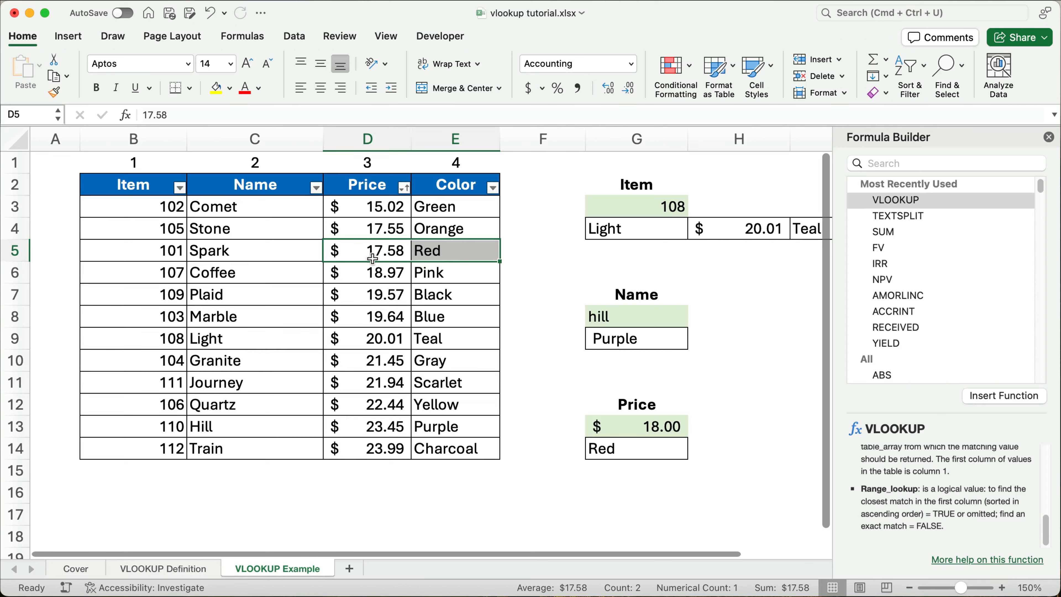
{"action": "left_click", "coordinate": [378, 274]}
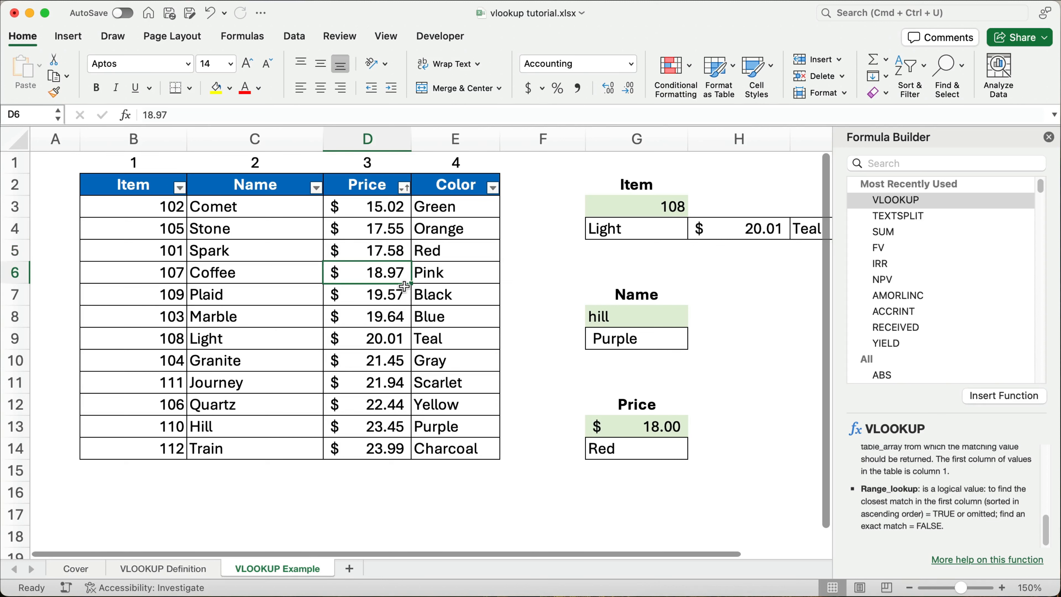
Test the Price lookup in G13 with 18.9
{"action": "left_click", "coordinate": [634, 424]}
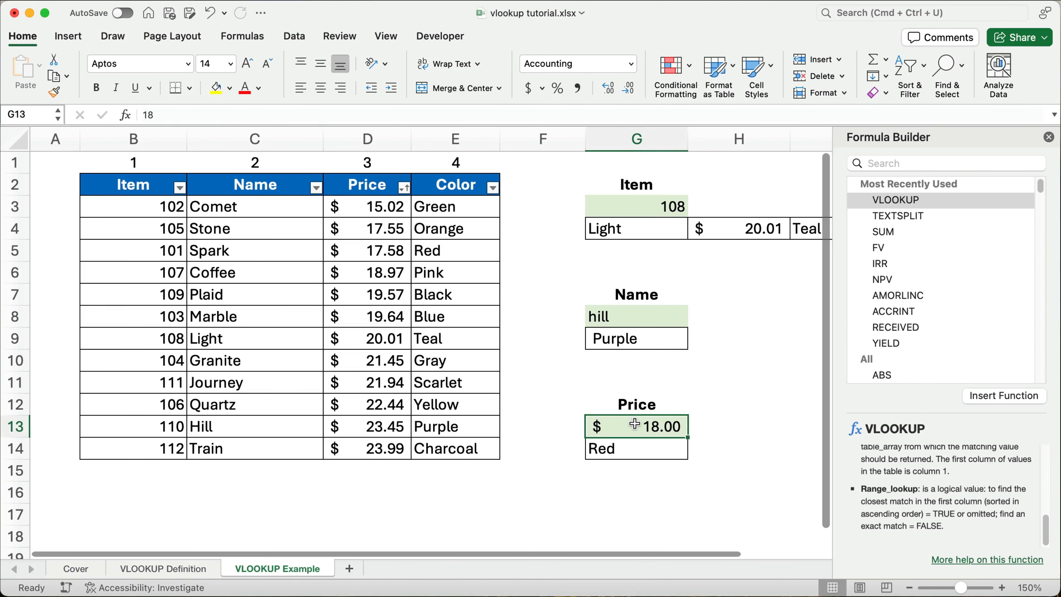
{"action": "type", "text": "18.9"}
{"action": "key", "text": "Return"}
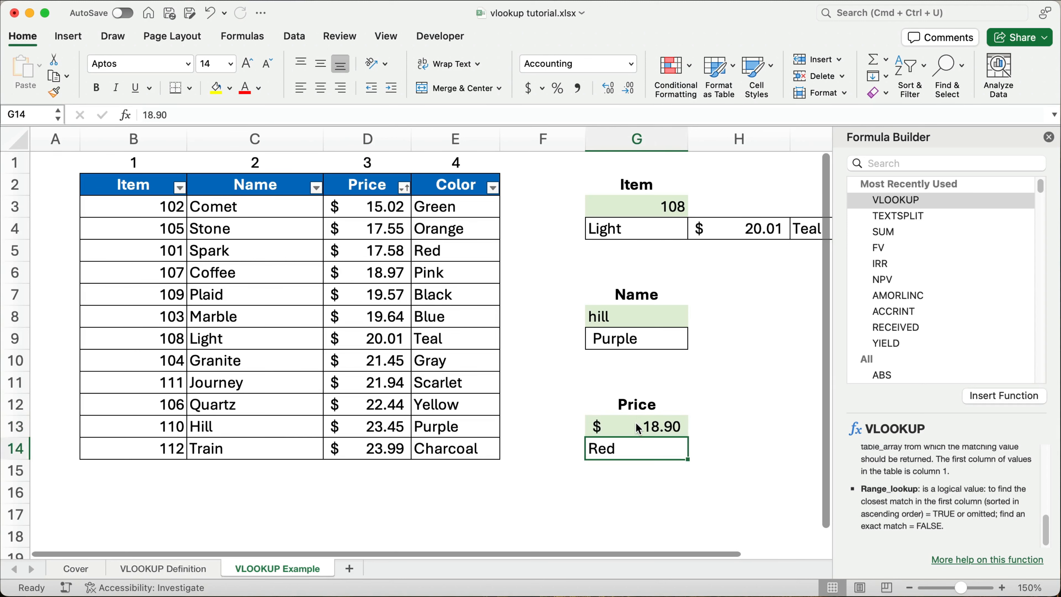
Test the Price lookup in G13 with 19 and compare the prices and colors in rows 6 and 7
{"action": "left_click", "coordinate": [635, 422]}
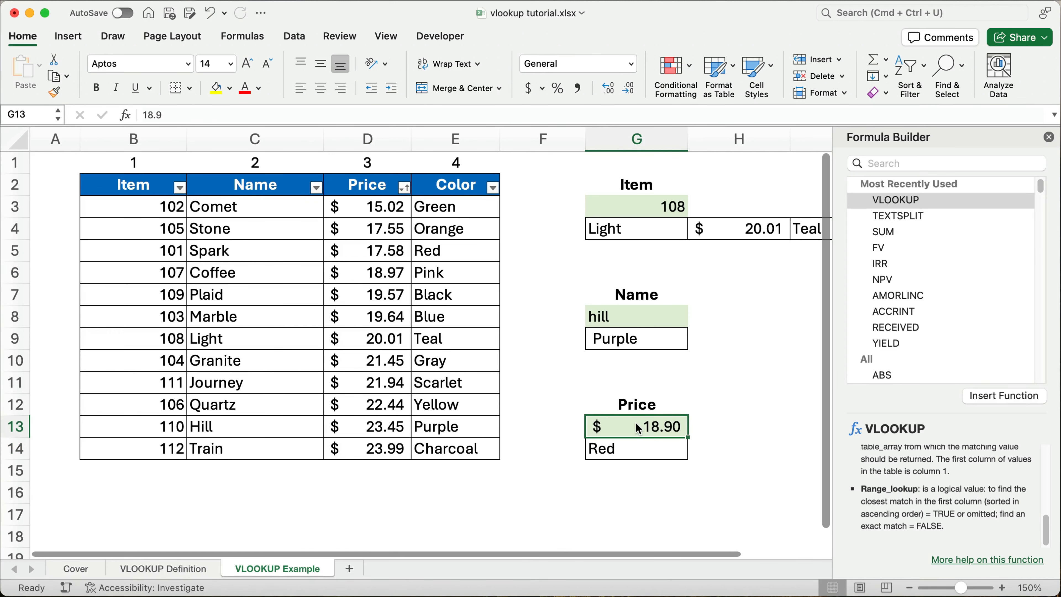
{"action": "type", "text": "19"}
{"action": "key", "text": "Return"}
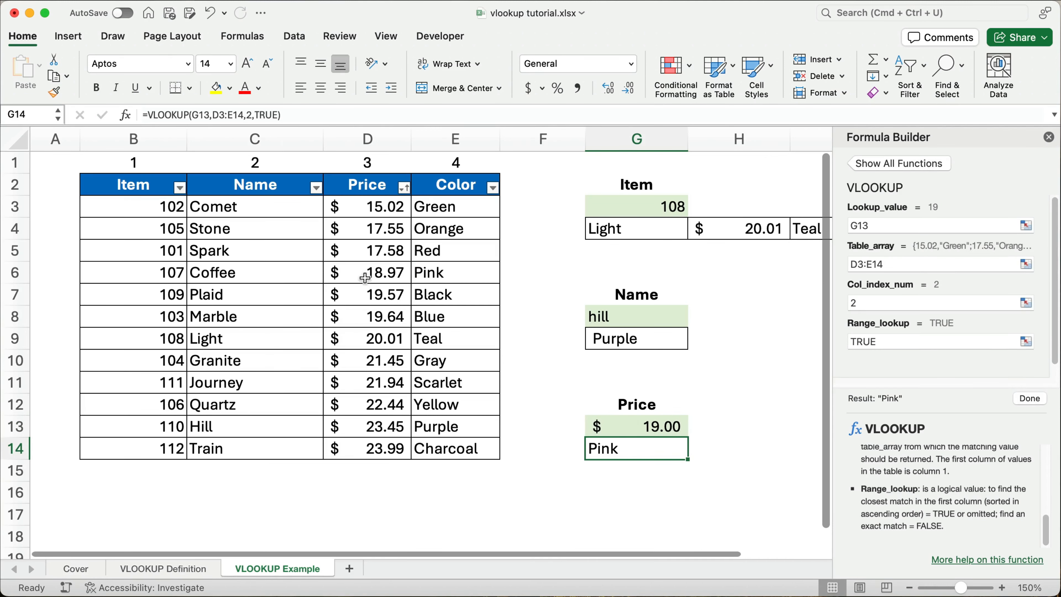
{"action": "left_click_drag", "start_coordinate": [366, 278], "coordinate": [432, 283]}
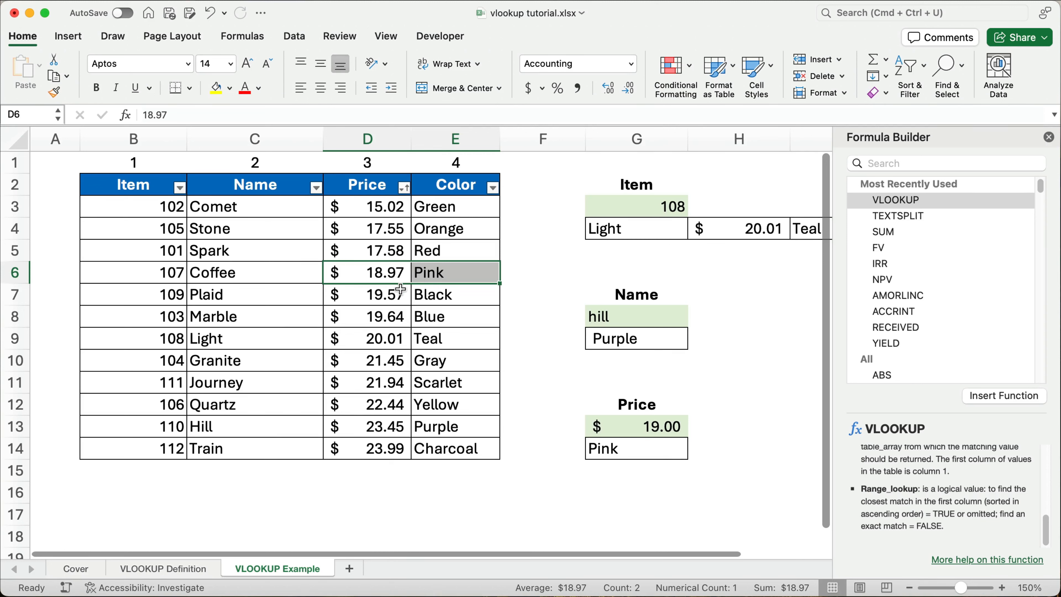
{"action": "left_click_drag", "start_coordinate": [389, 295], "coordinate": [411, 298]}
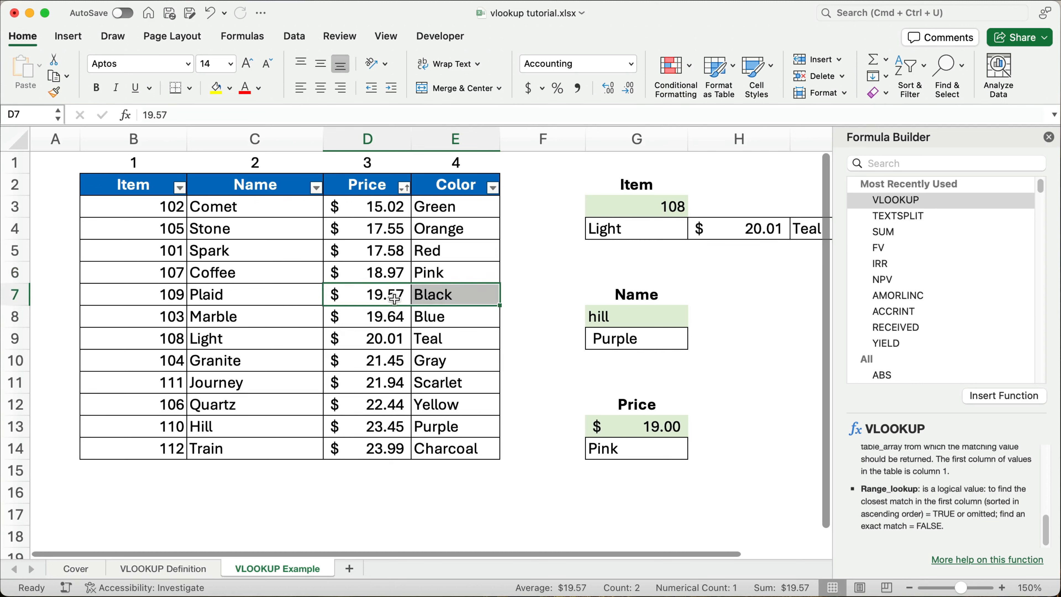
Set the Price lookup value in G13 to 22 and select the closest lower price in D11
{"action": "left_click", "coordinate": [637, 423]}
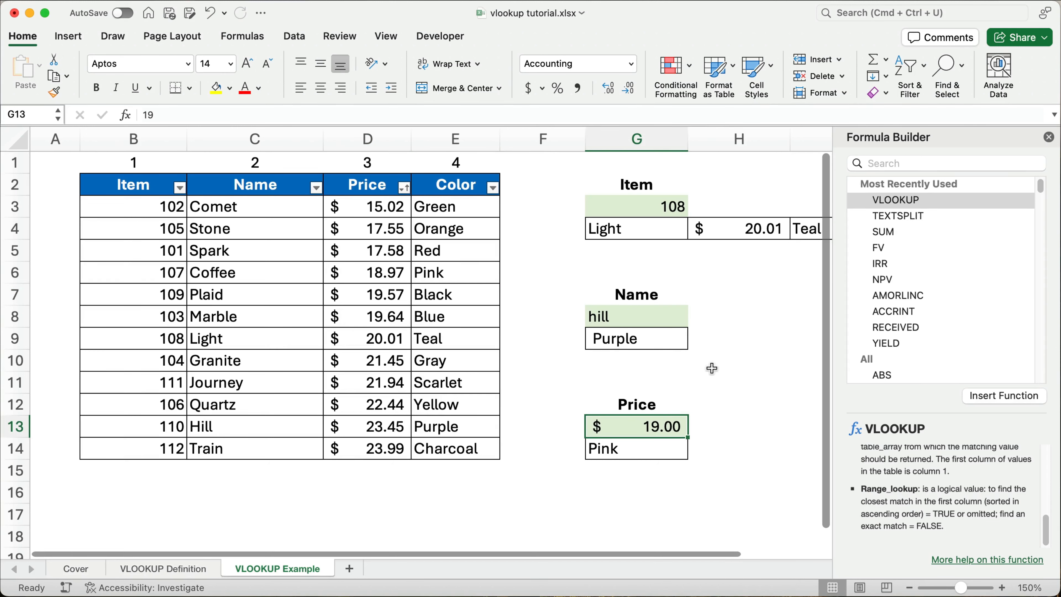
{"action": "type", "text": "22"}
{"action": "key", "text": "Return"}
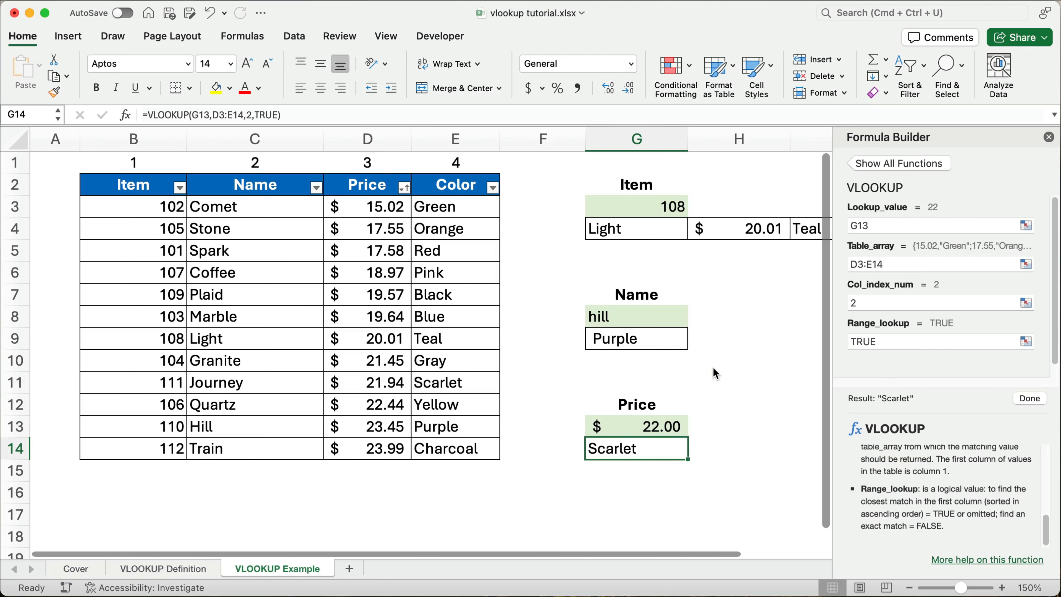
{"action": "left_click", "coordinate": [377, 392]}
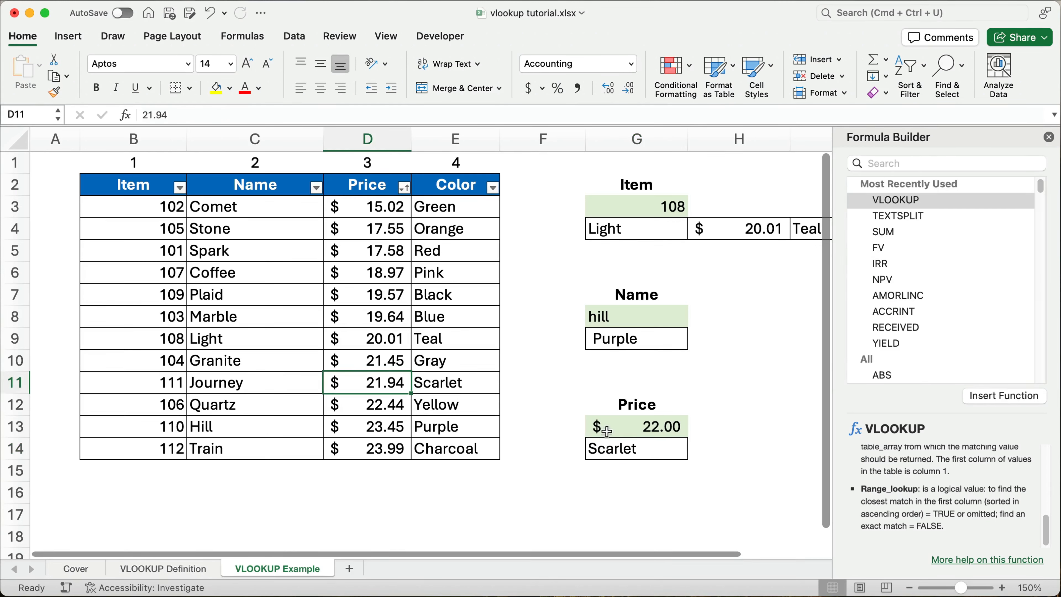